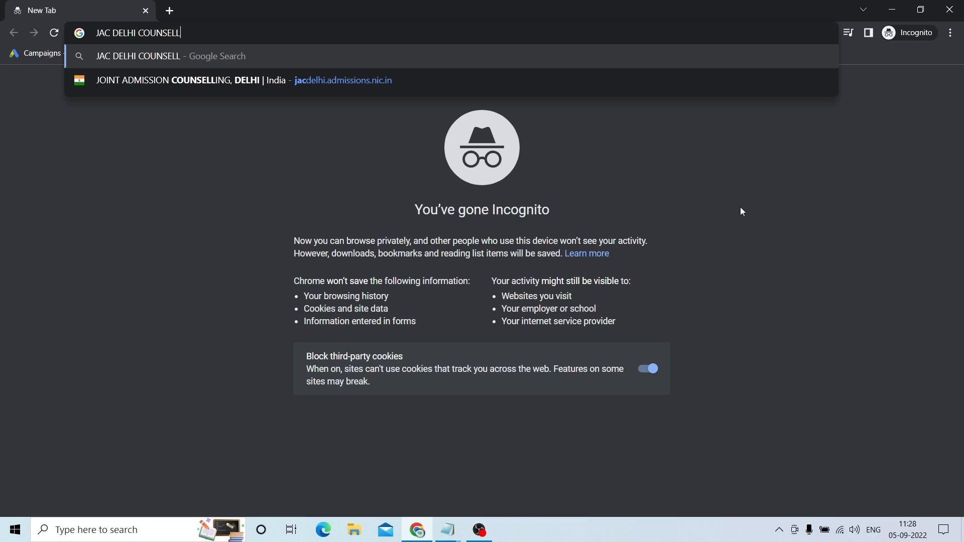
- Search for JAC Delhi counselling 2022 and open its New Registration and Choice filling page
key(BackSpace)
text(NG 2022)
key(Return)
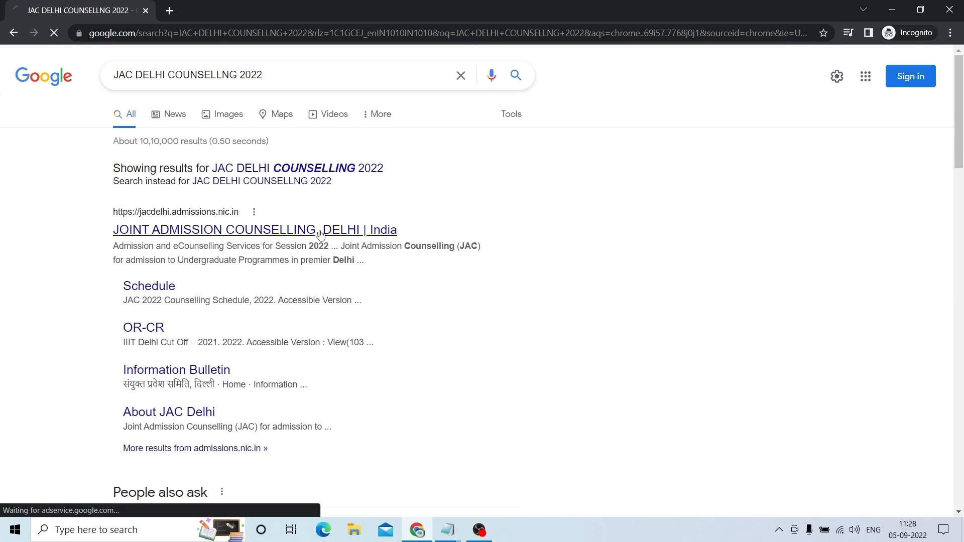
click(387, 229)
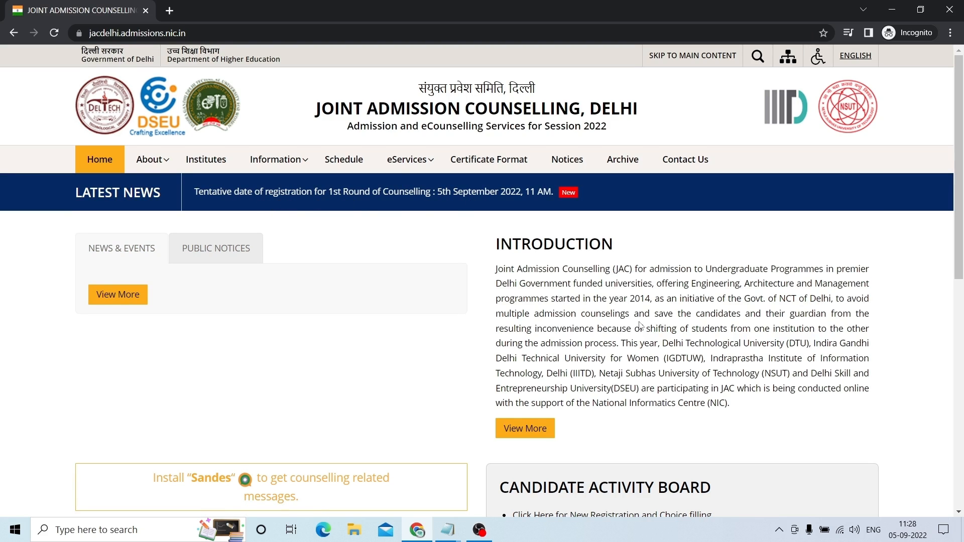
scroll(642, 326, down, 3)
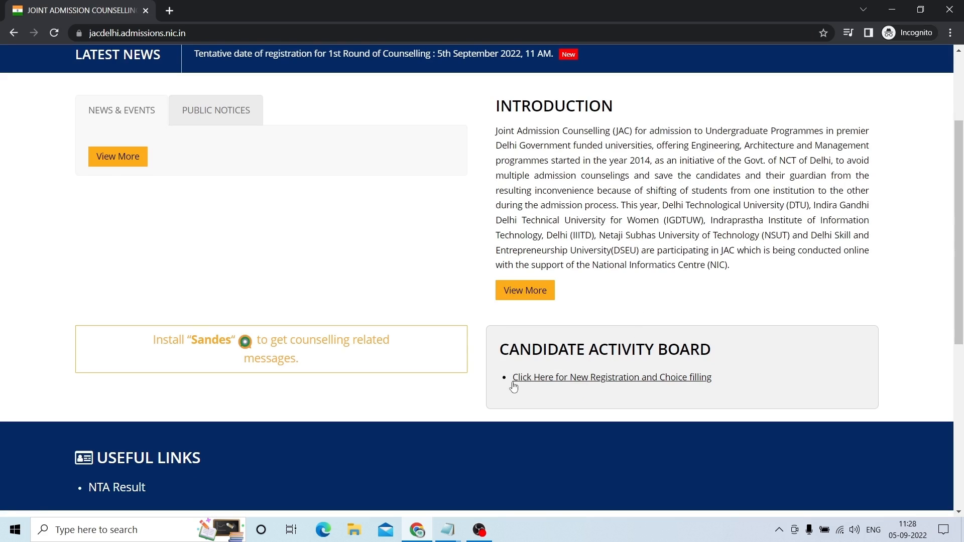
click(585, 386)
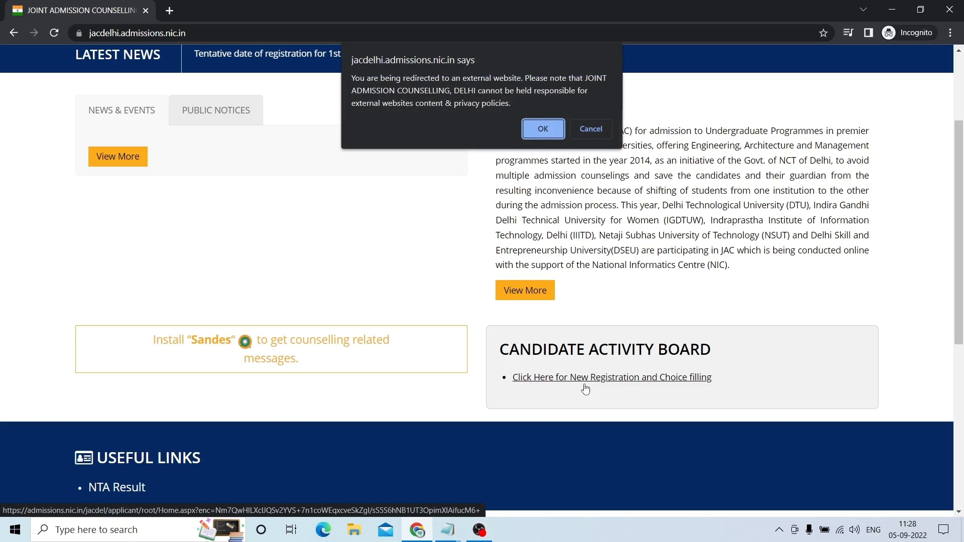
click(552, 129)
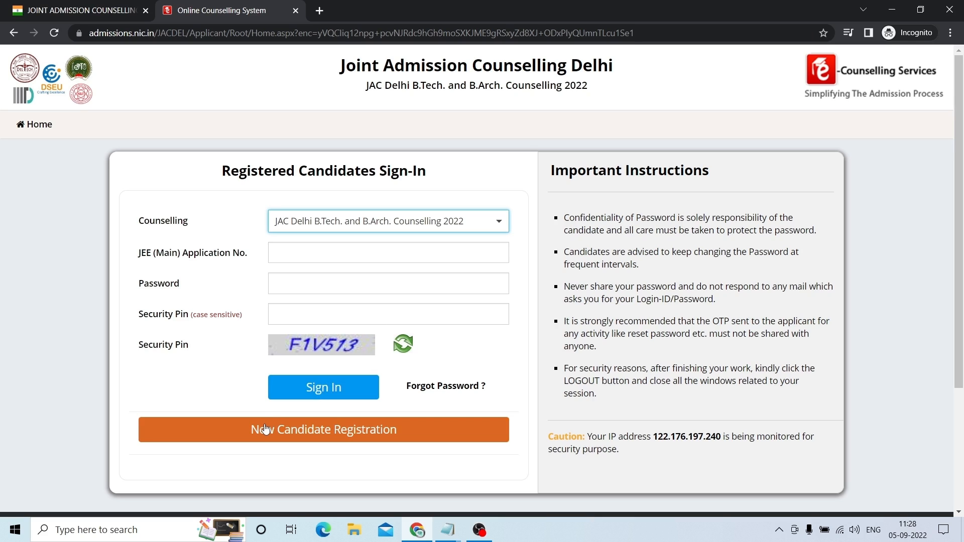
- Start a New Candidate Registration and accept the counselling terms with I Agree
click(289, 431)
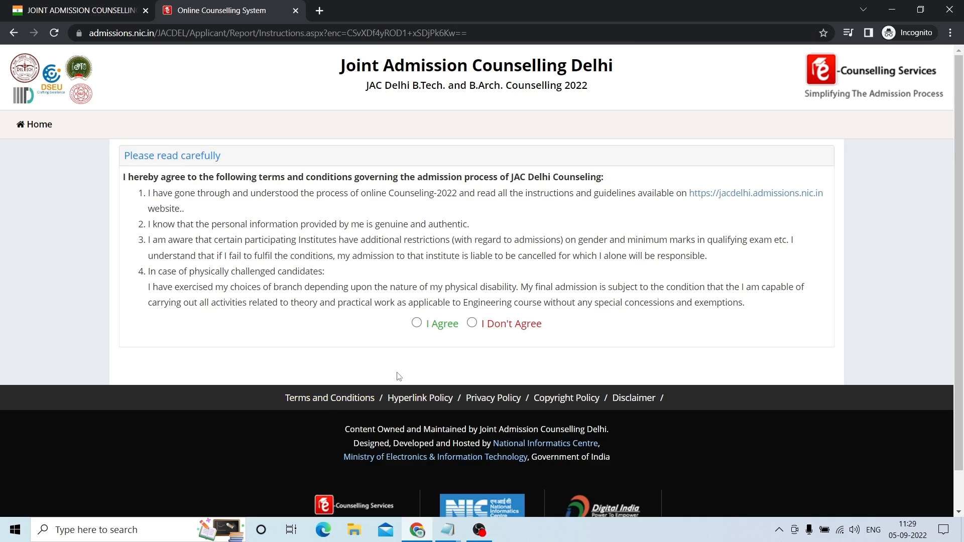
click(417, 323)
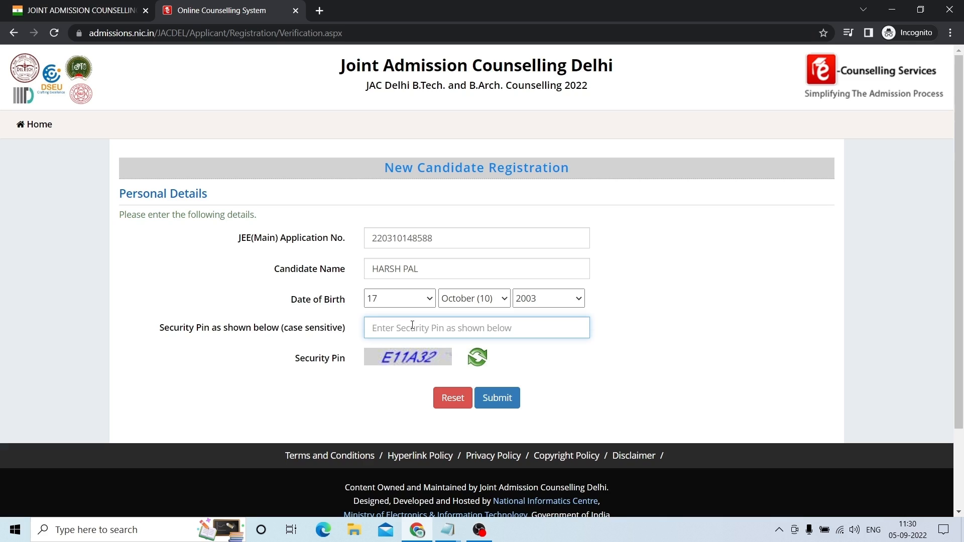
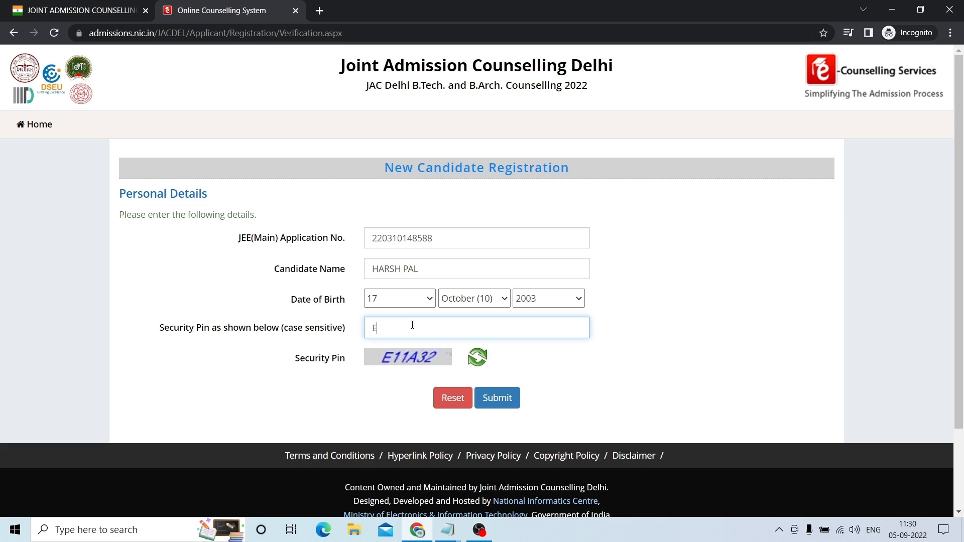
- Enter the candidate's JEE application number and submit the personal details
click(510, 405)
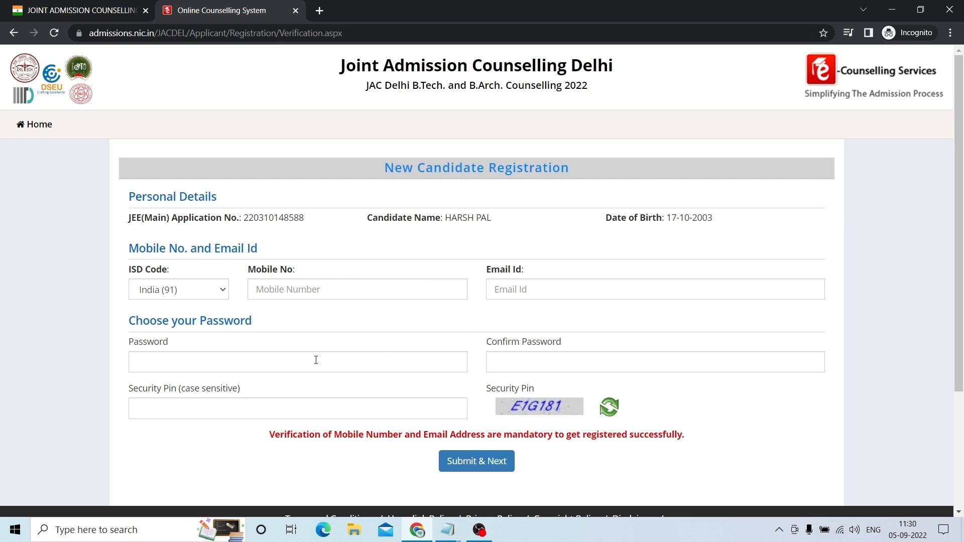
- Enter the candidate's mobile number and e-mail address in the registration form
click(346, 290)
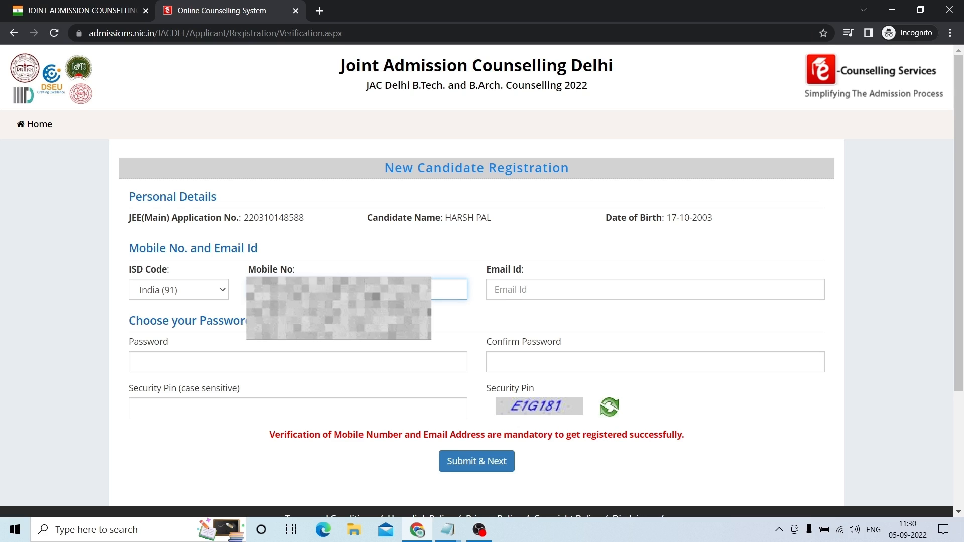
click(508, 295)
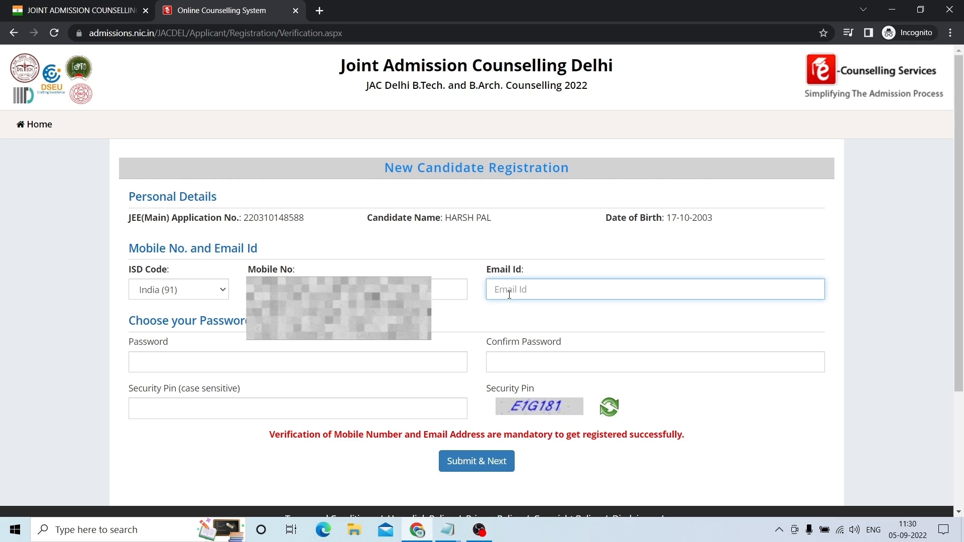
click(302, 370)
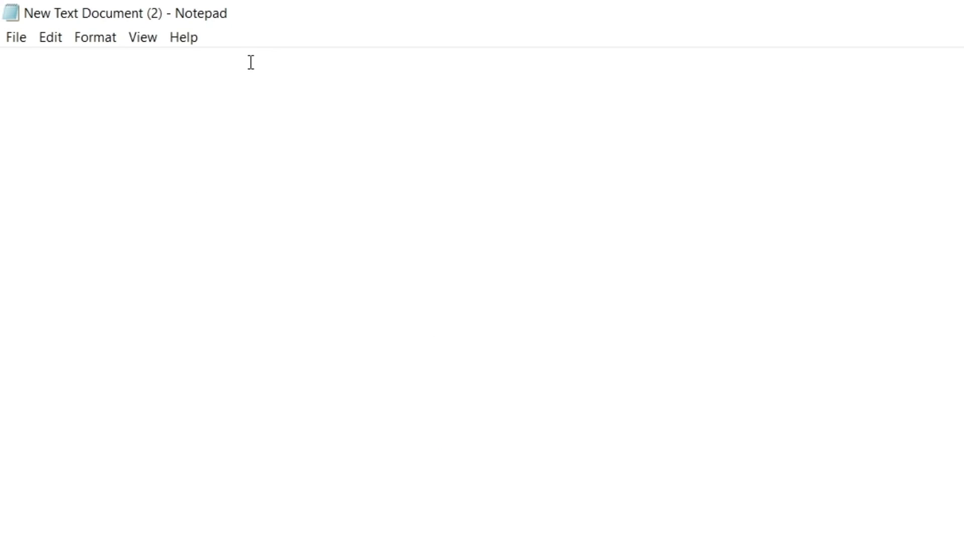
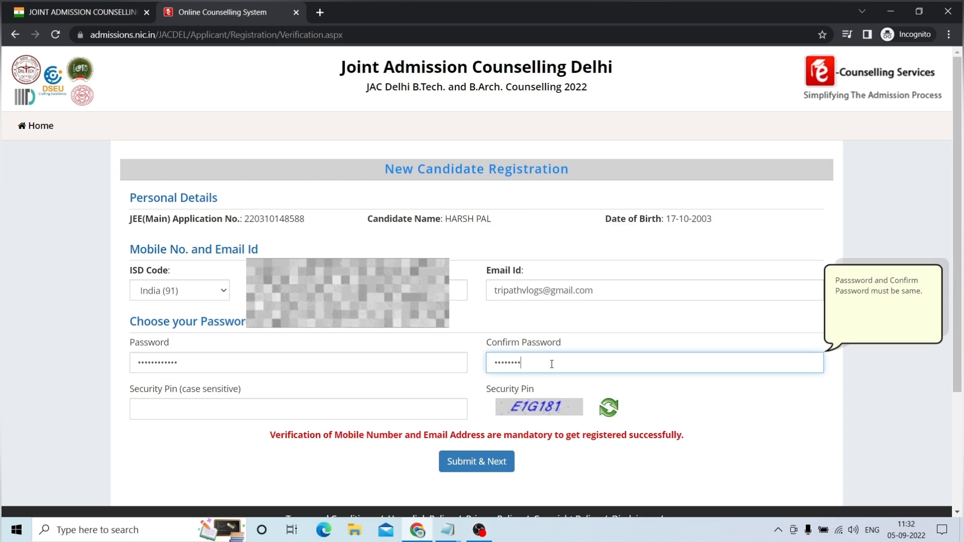
- Confirm the password, enter the security pin, and submit the registration details
click(299, 407)
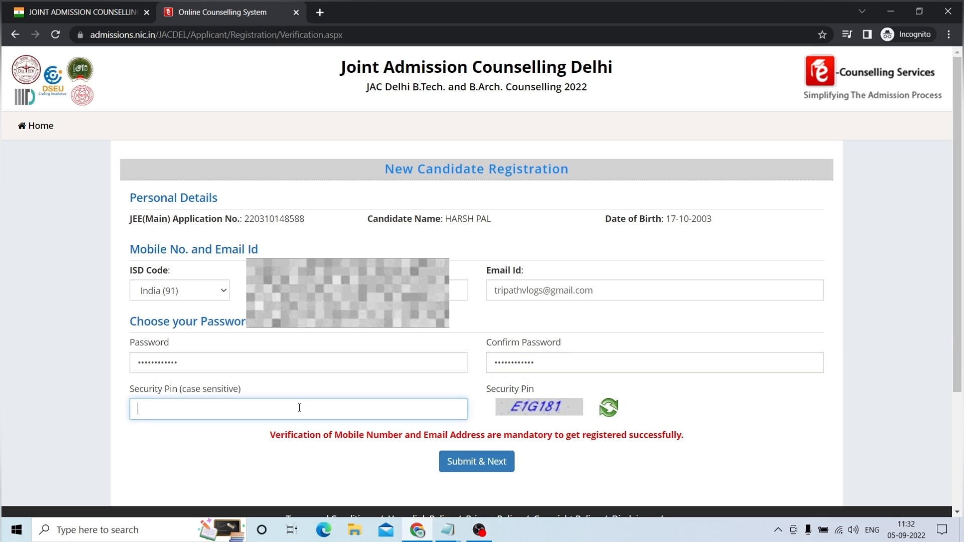
click(465, 462)
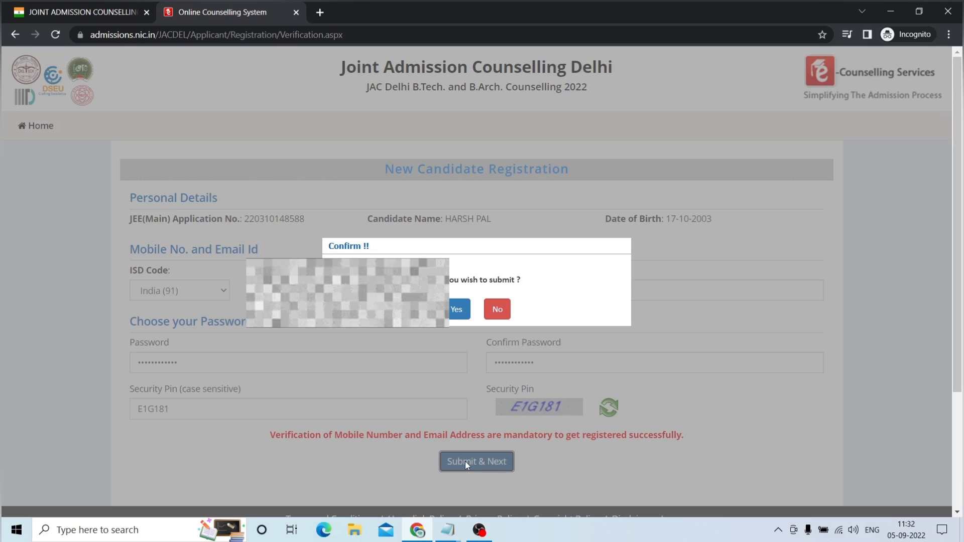
- Confirm submission, enter the OTPs and security pin, and verify to finish registration
click(461, 313)
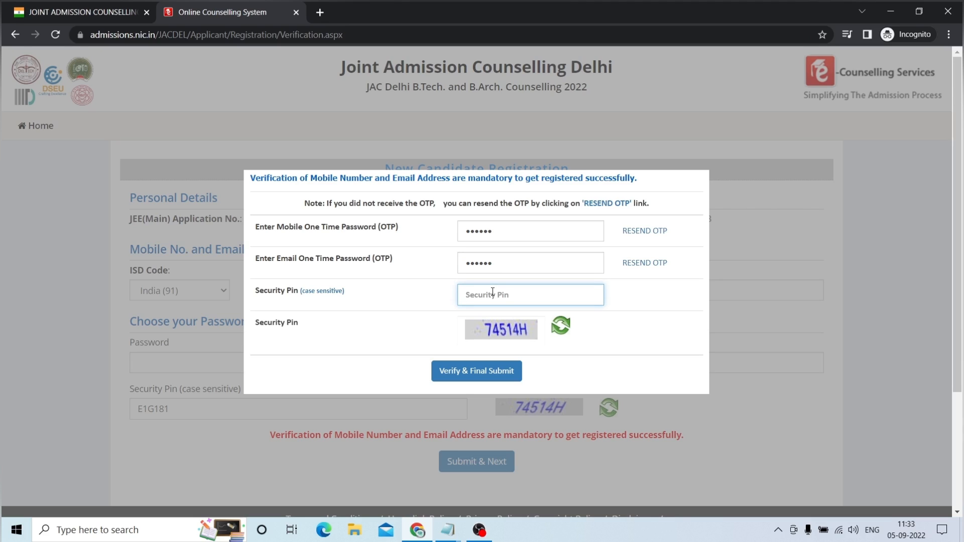
click(512, 374)
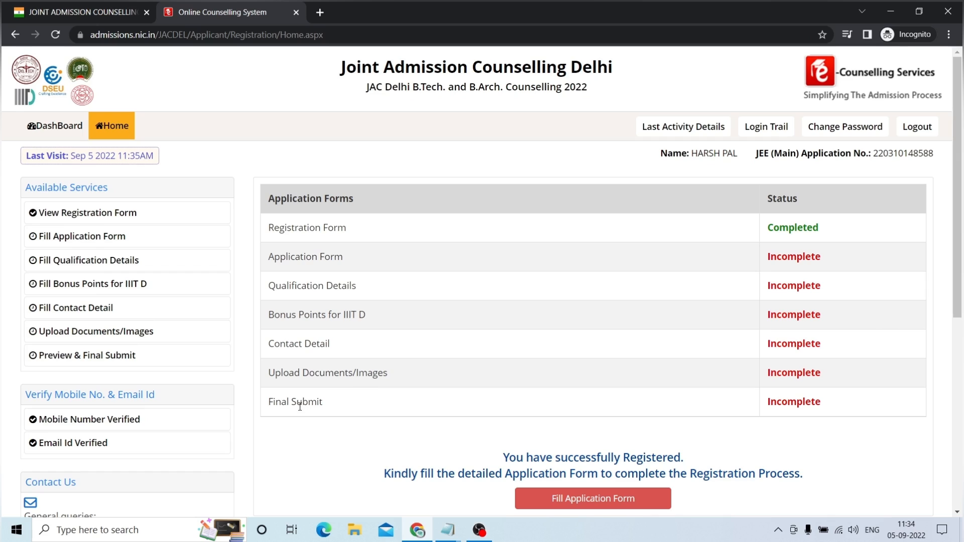
- Open the Application Form and scroll through its gender, category and bank sections
click(601, 501)
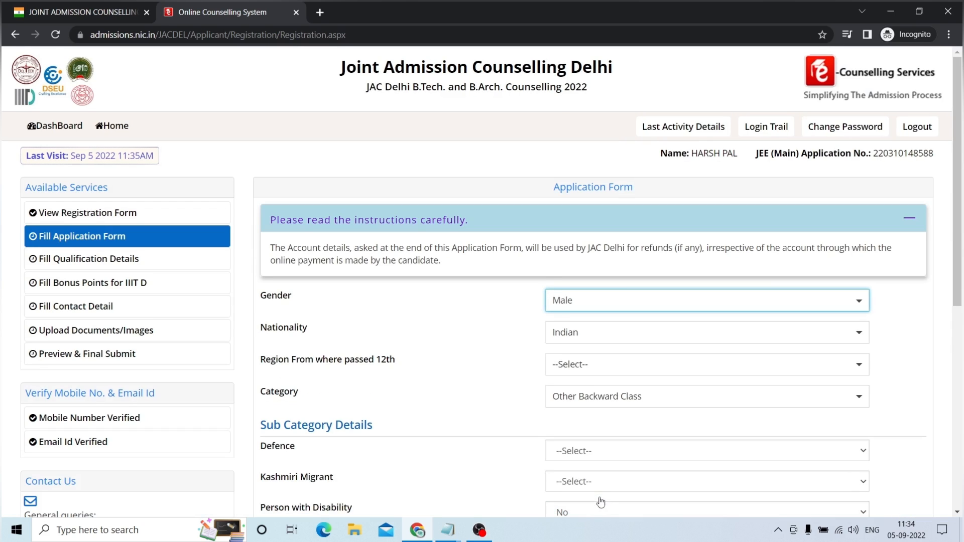
scroll(409, 376, down, 2)
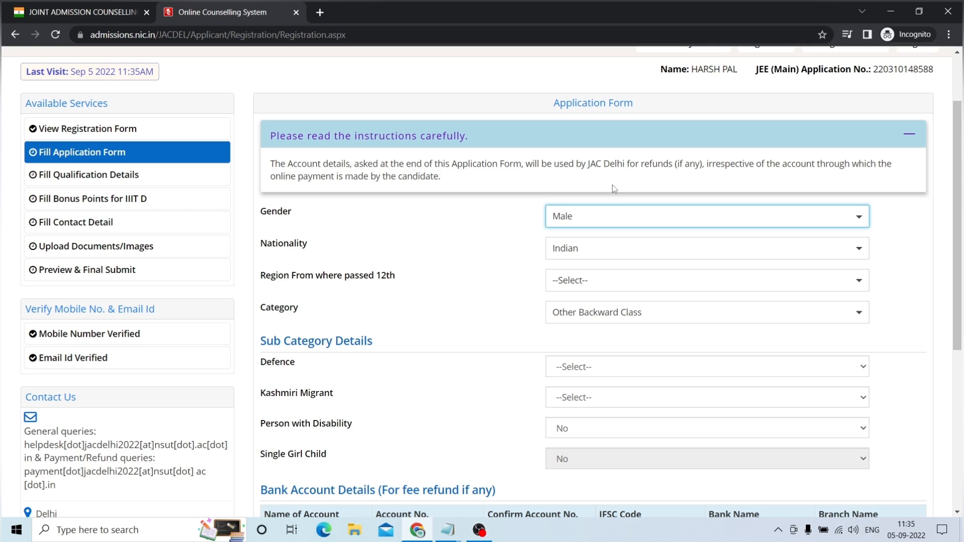
scroll(431, 226, down, 1)
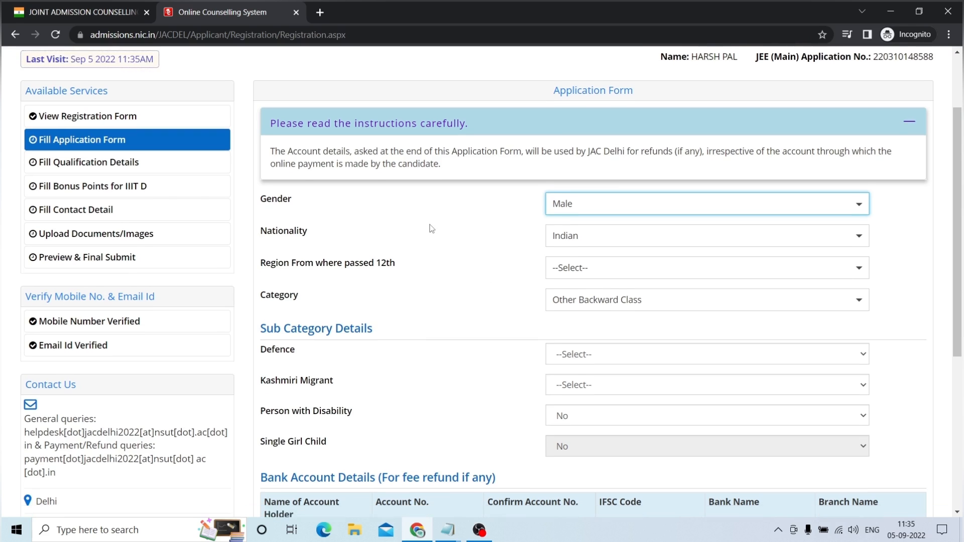
- Set gender Male, nationality Indian, Class 12 region Delhi (NCT) and category Other Backward Class
click(637, 155)
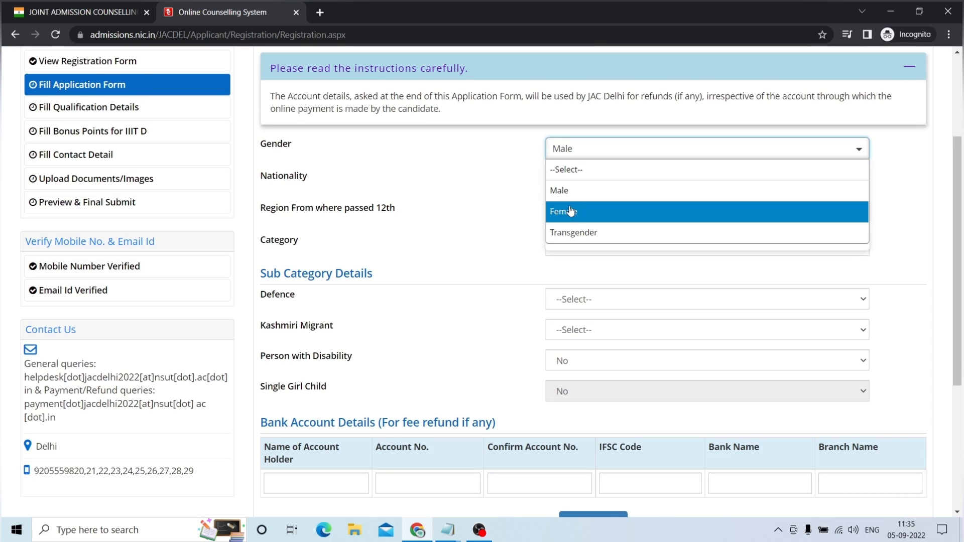
click(603, 200)
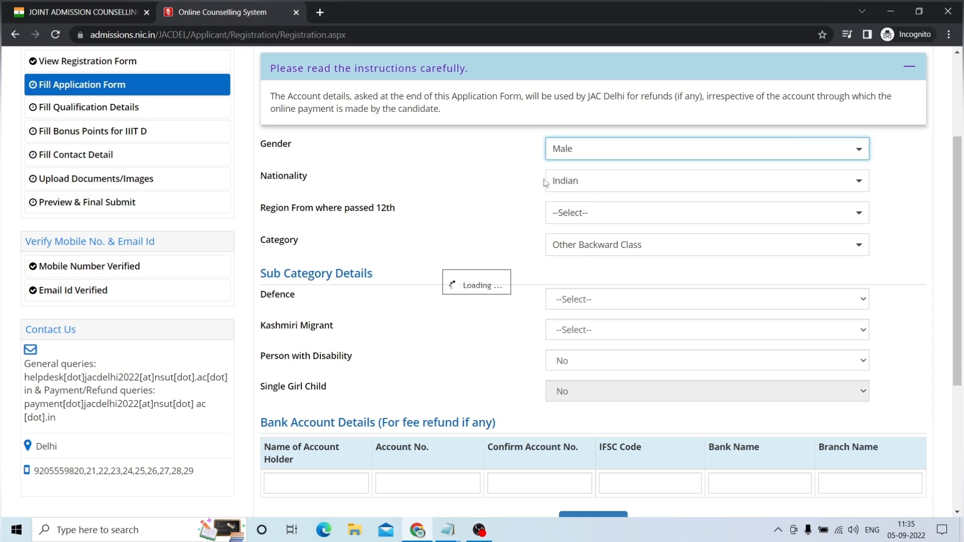
click(586, 182)
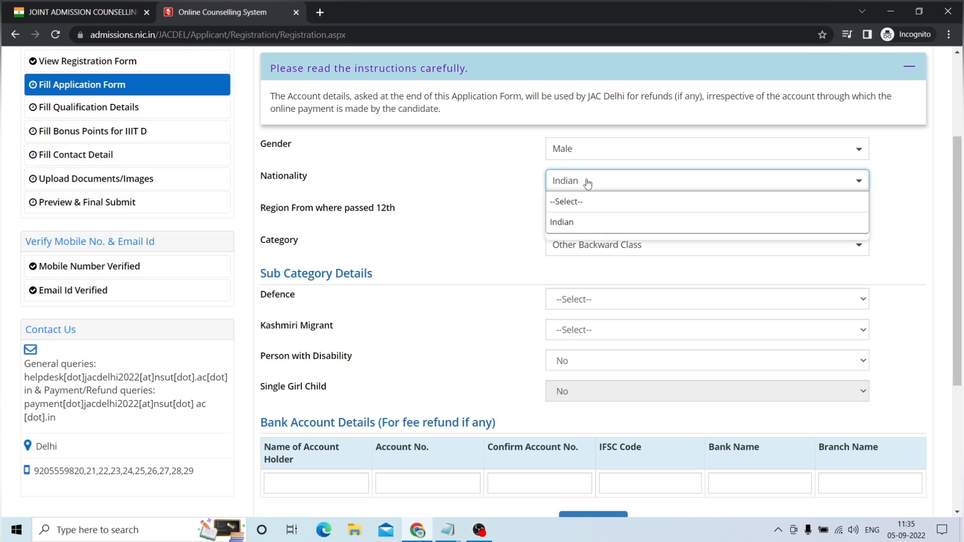
click(587, 183)
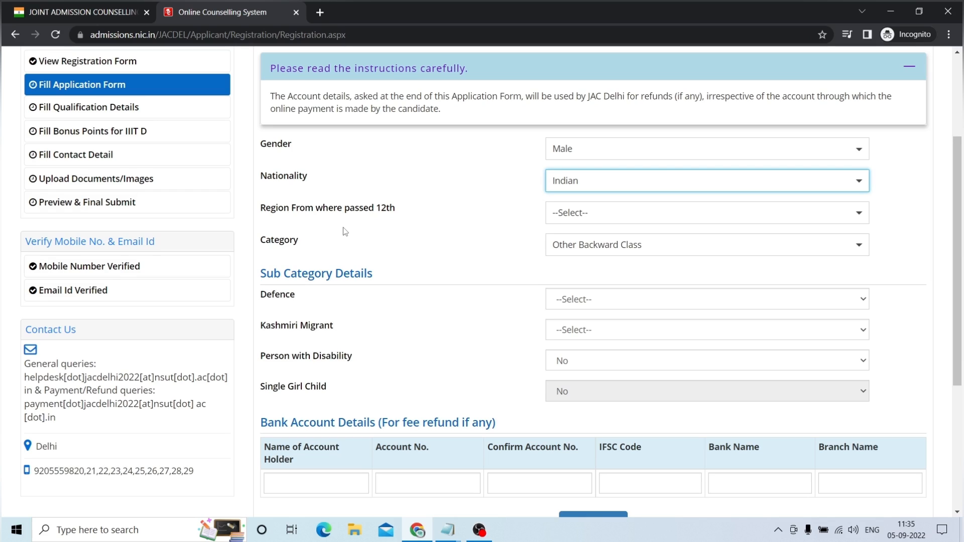
click(602, 221)
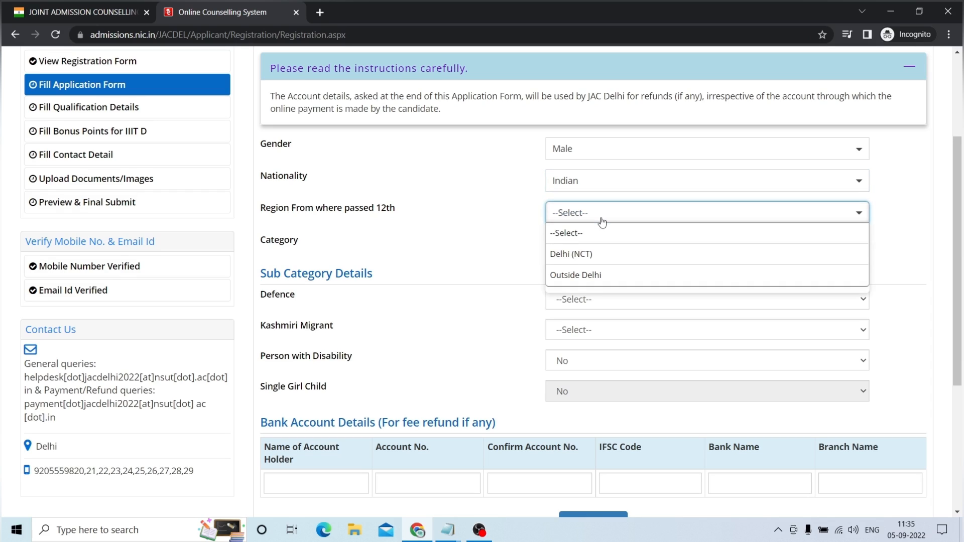
click(600, 257)
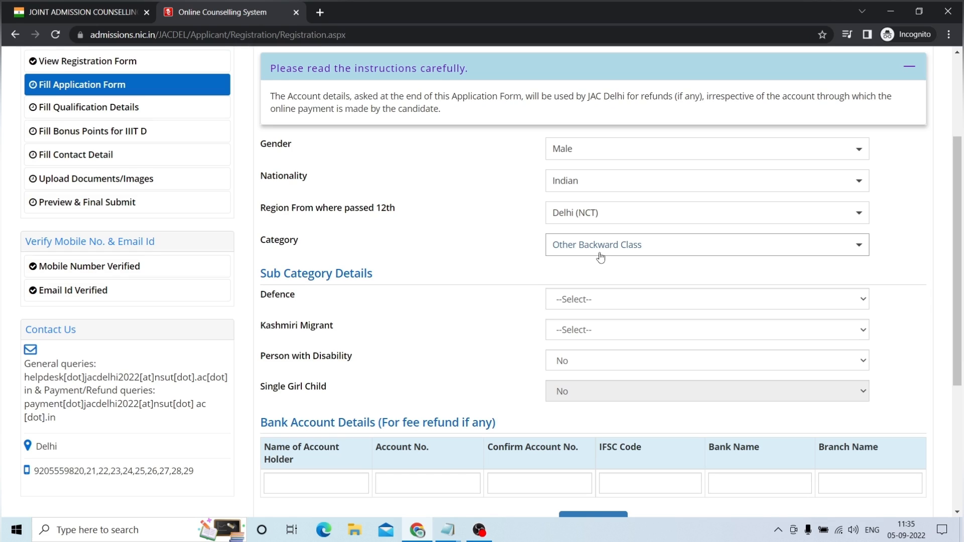
click(597, 258)
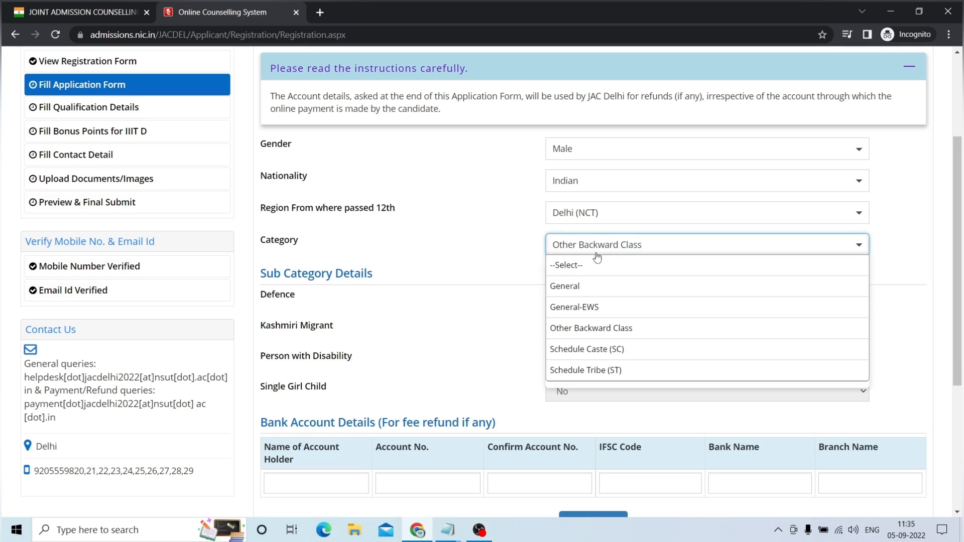
click(630, 336)
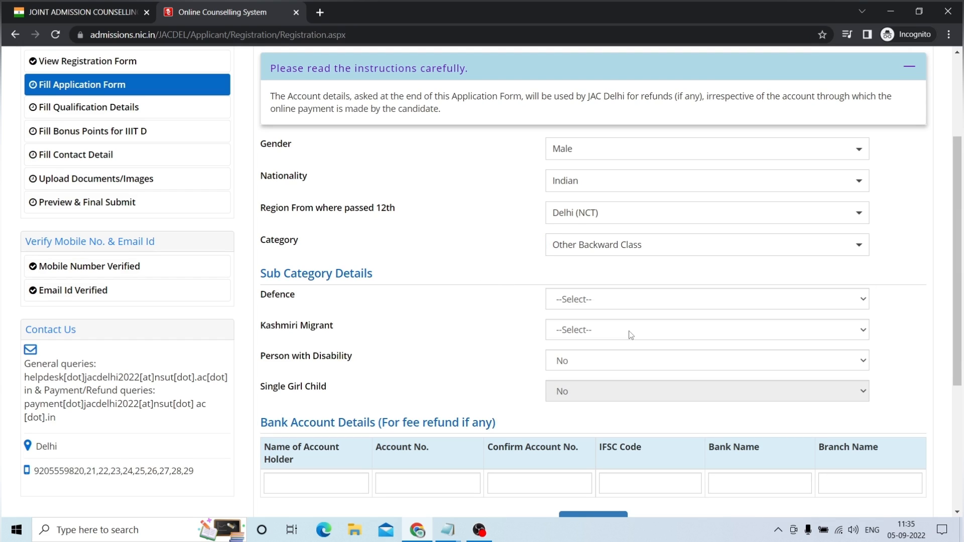
- Answer No for Defence, Kashmiri Migrant and Person with Disability sub-categories
scroll(632, 336, down, 3)
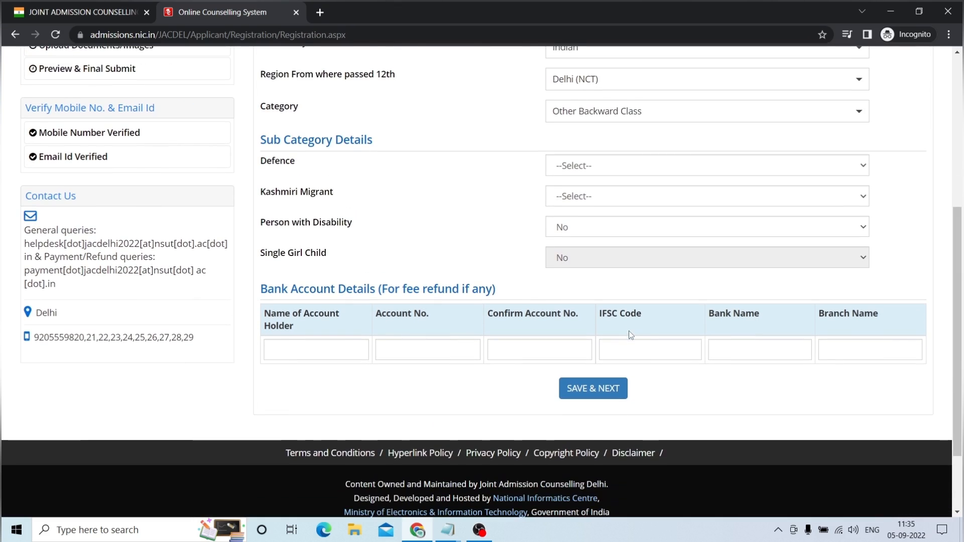
click(620, 167)
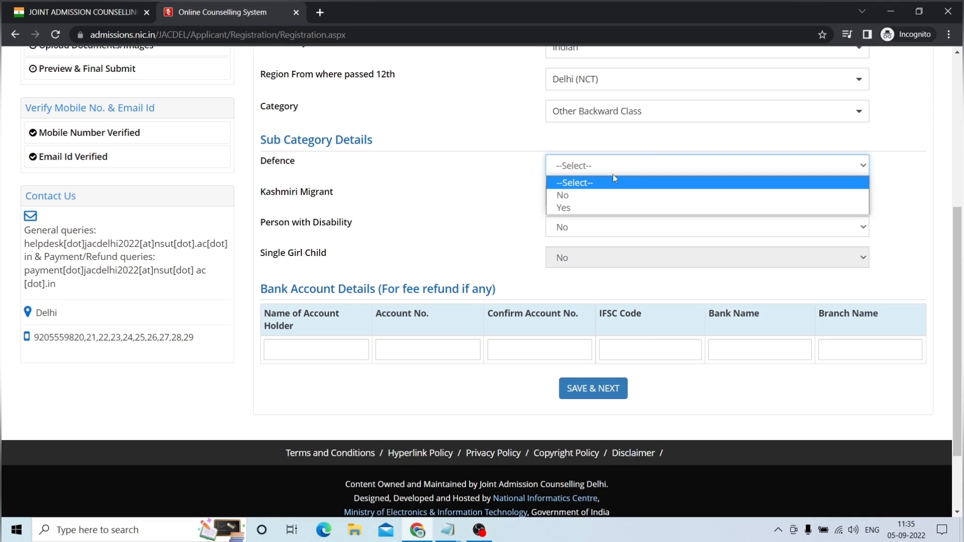
click(573, 197)
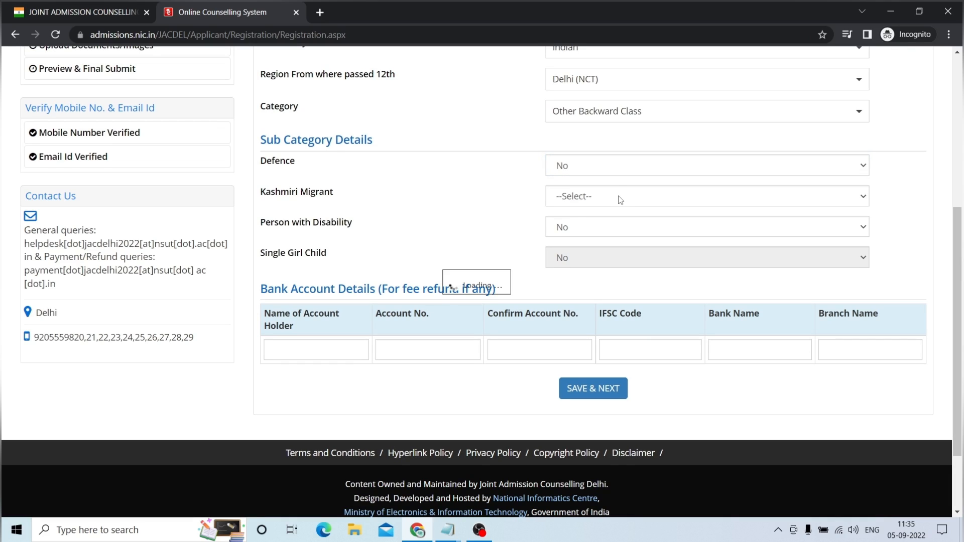
click(635, 205)
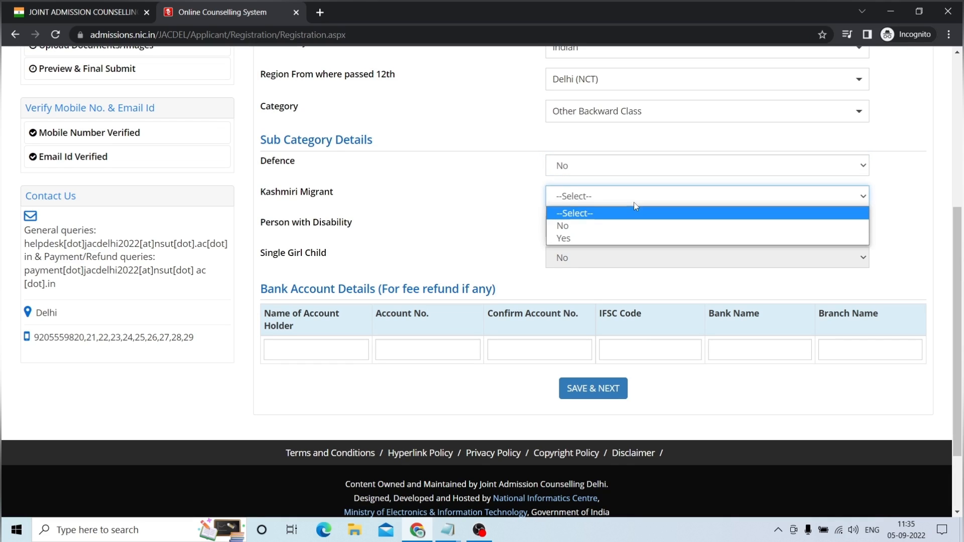
click(592, 227)
click(606, 231)
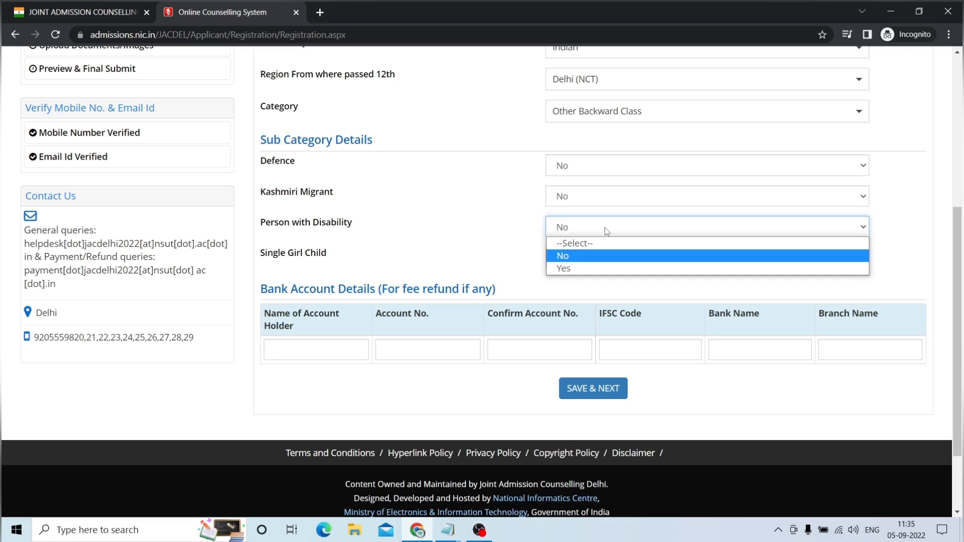
click(567, 256)
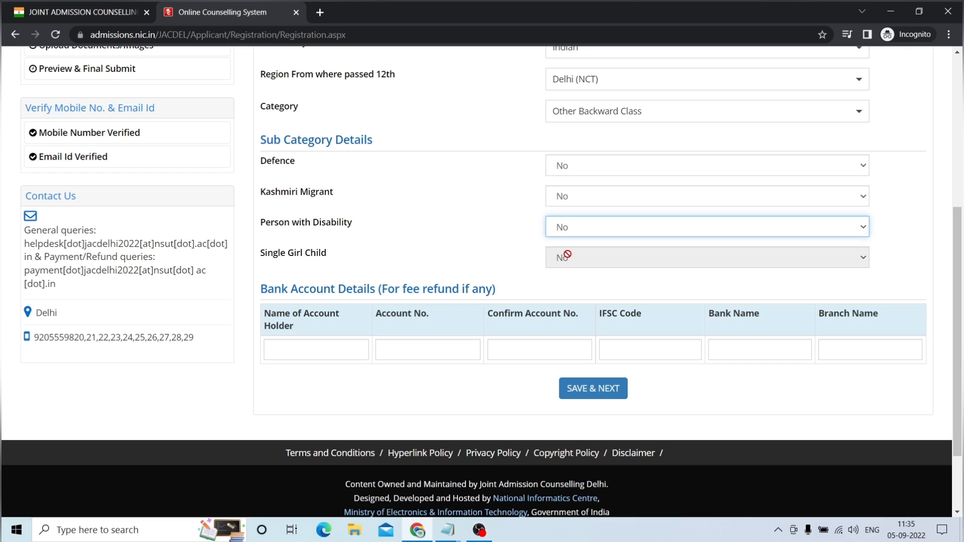
scroll(364, 296, down, 1)
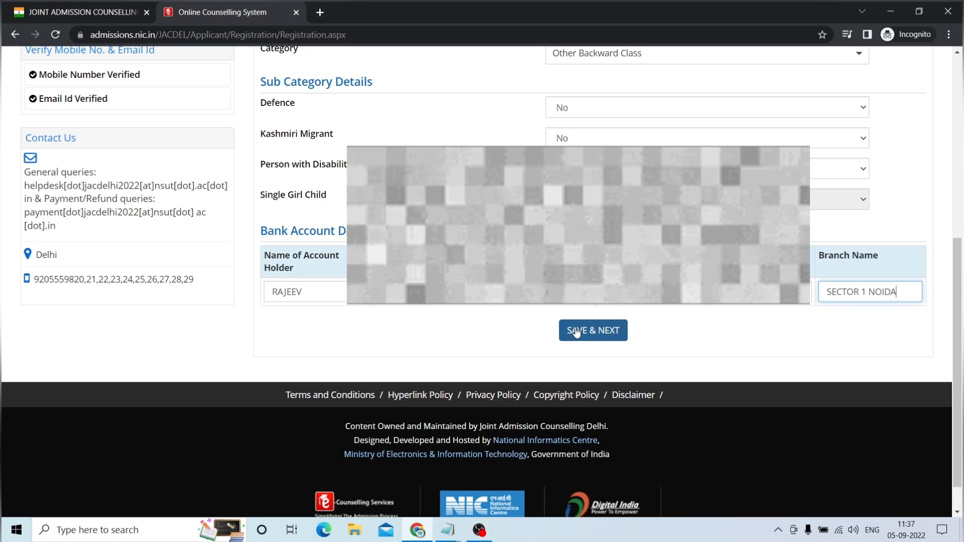
- Save the application form with its bank details and confirm with Yes
click(576, 330)
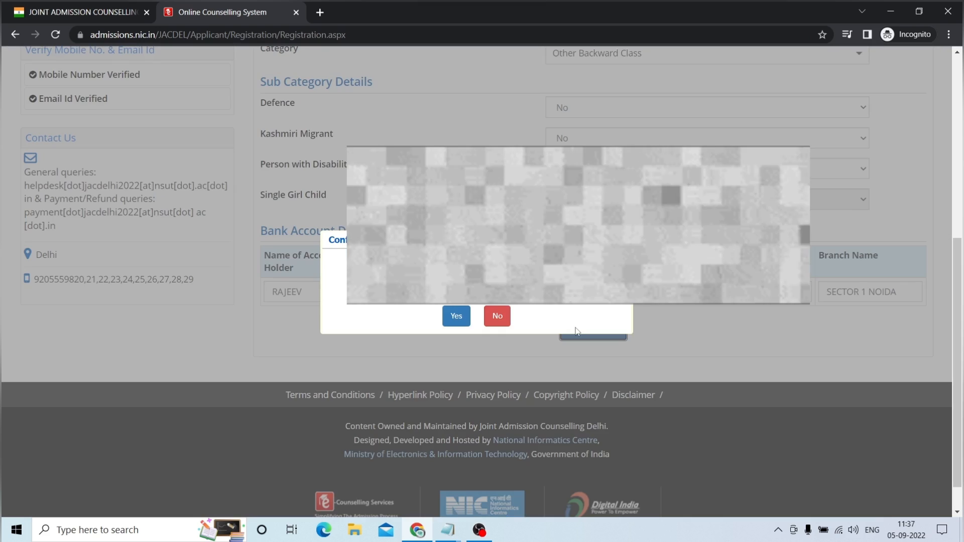
click(456, 316)
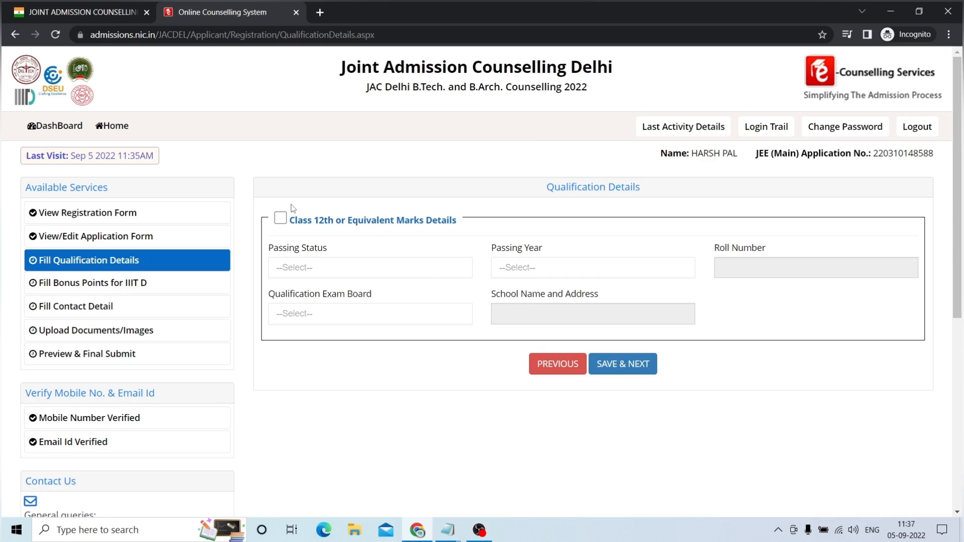
- Enable Class 12 details, marking it Passed in 2022, and enter the candidate's roll number
click(280, 219)
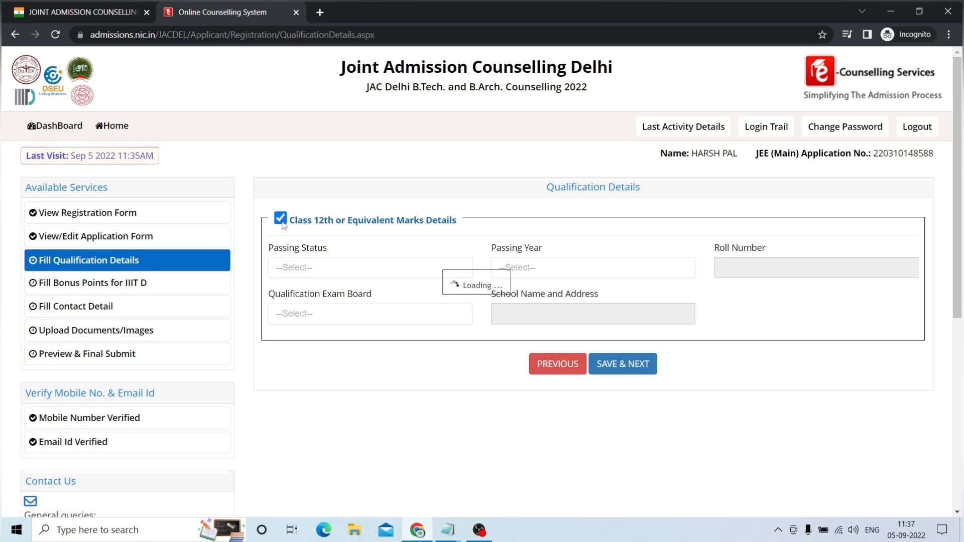
click(344, 274)
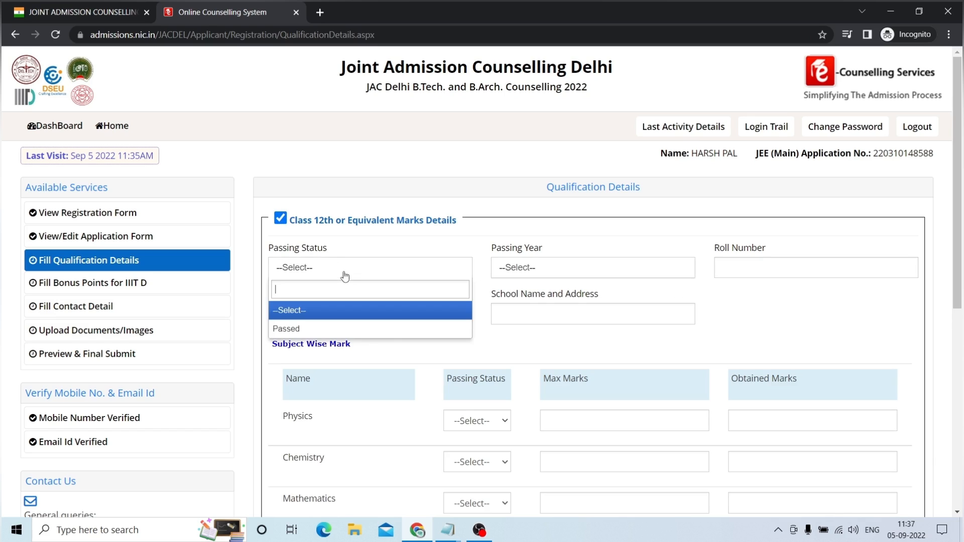
click(326, 331)
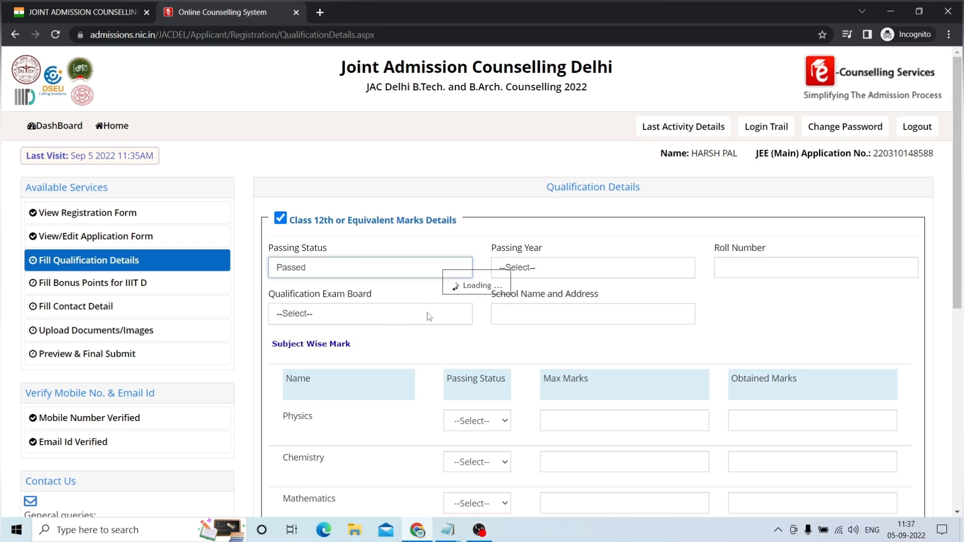
click(576, 271)
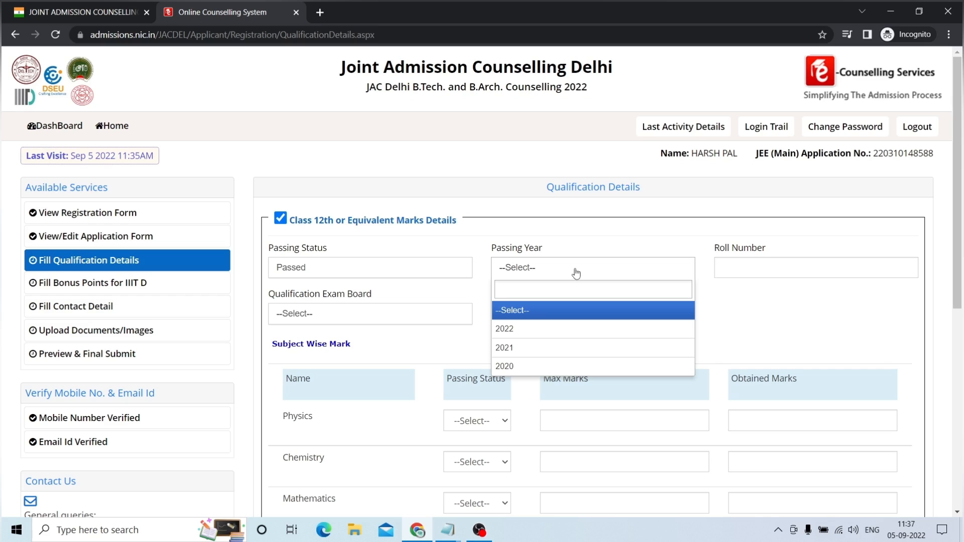
click(540, 330)
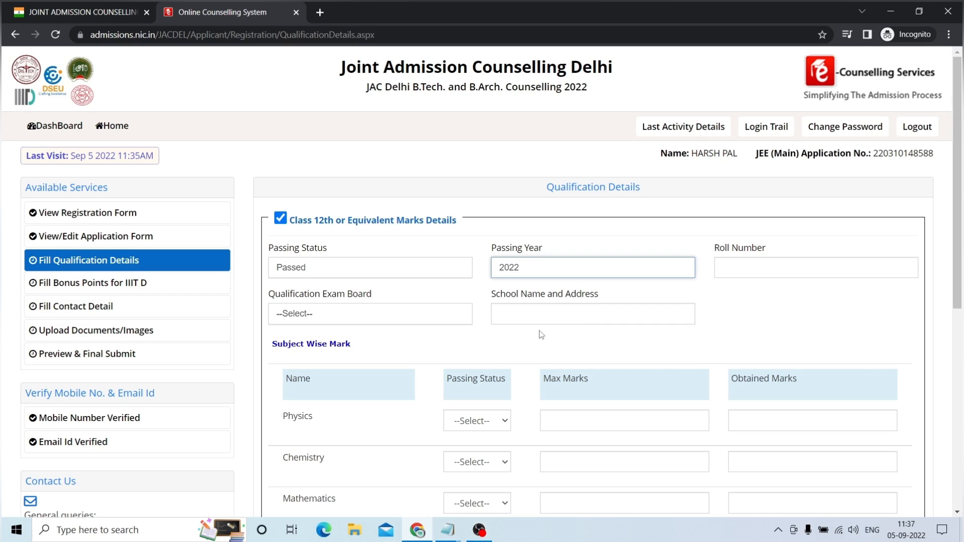
click(755, 267)
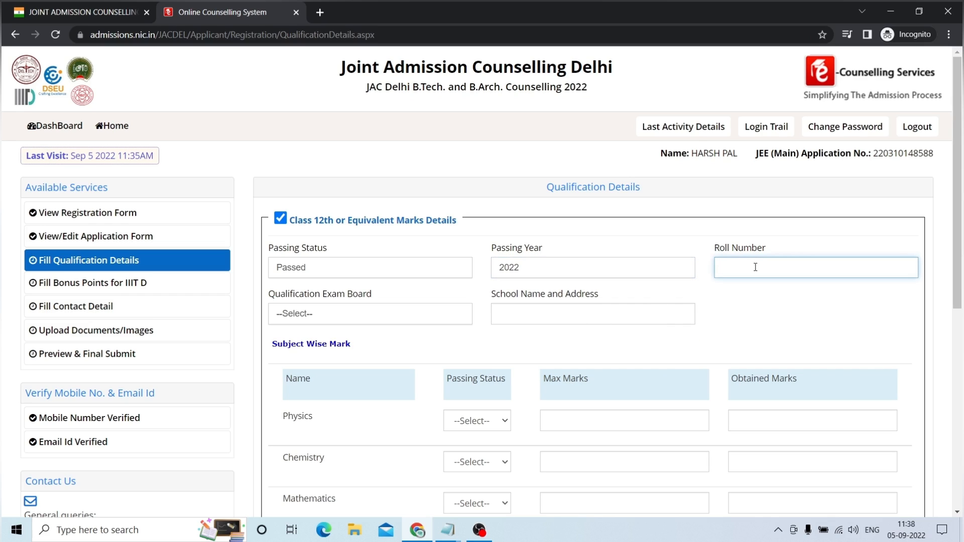
- Choose CENTRAL BOARD OF SECONDARY EDUCATION as board and enter school KENDRIYA VIDYALAYA NOIDA
click(405, 310)
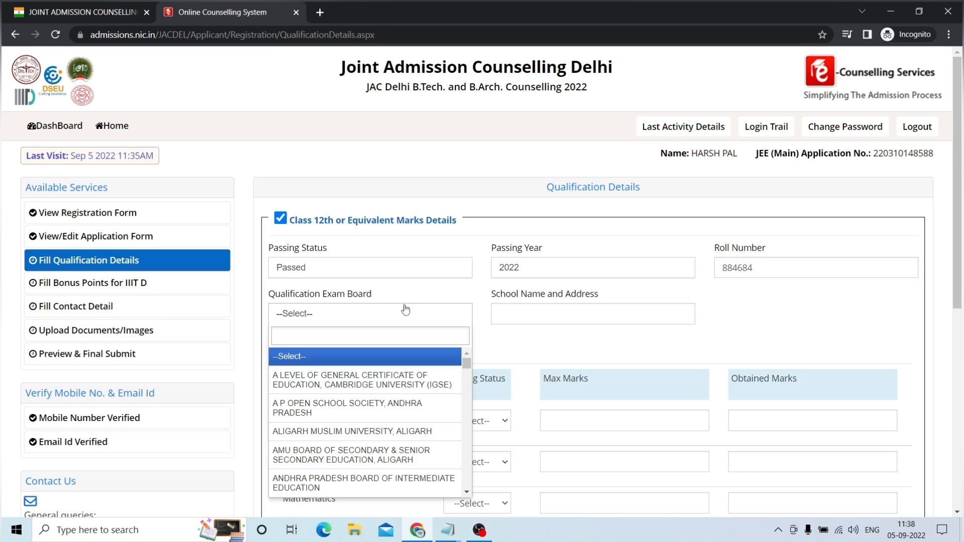
text(CENTR)
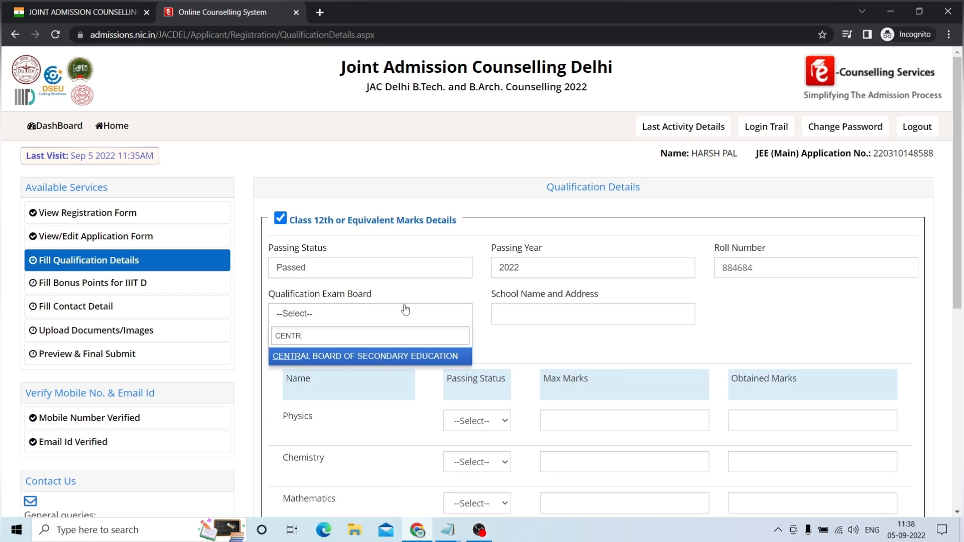
text(AL)
click(367, 359)
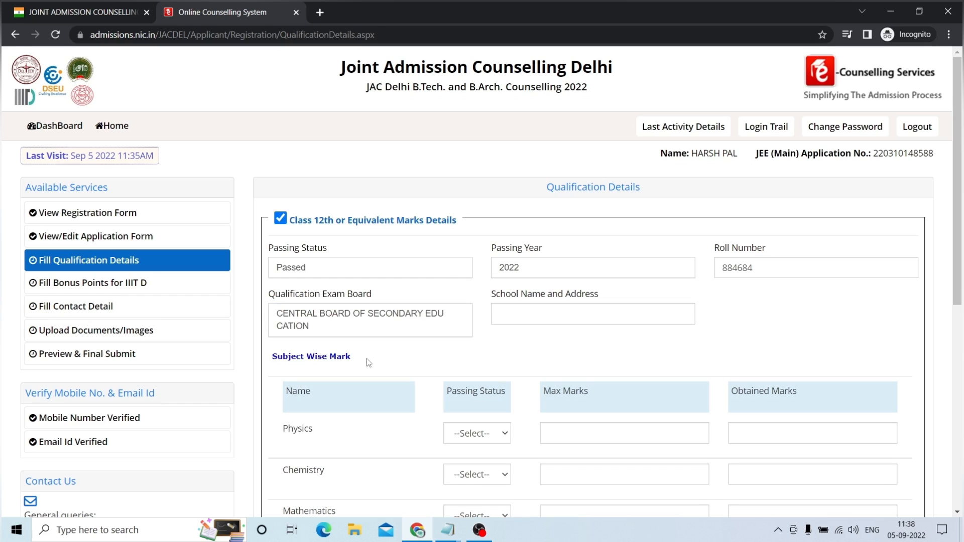
click(577, 316)
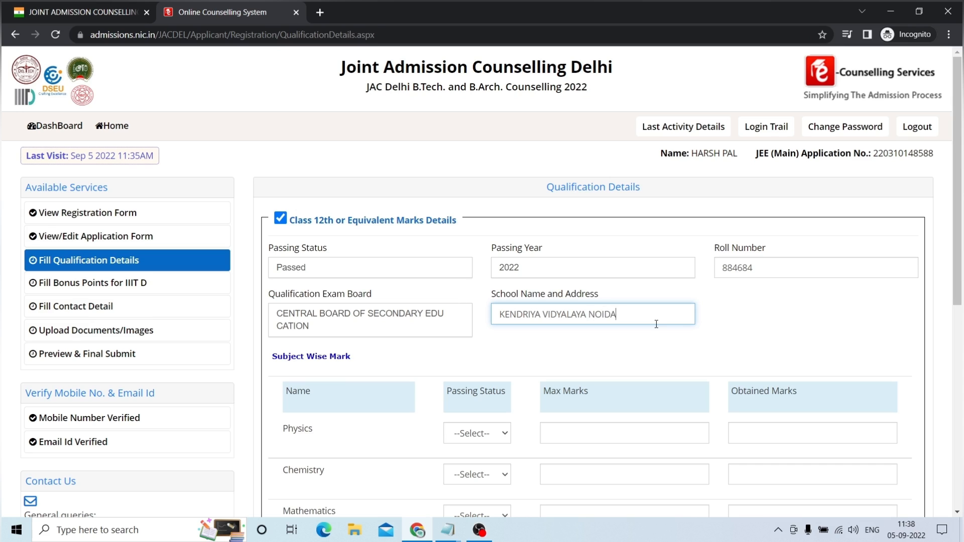
scroll(656, 324, down, 5)
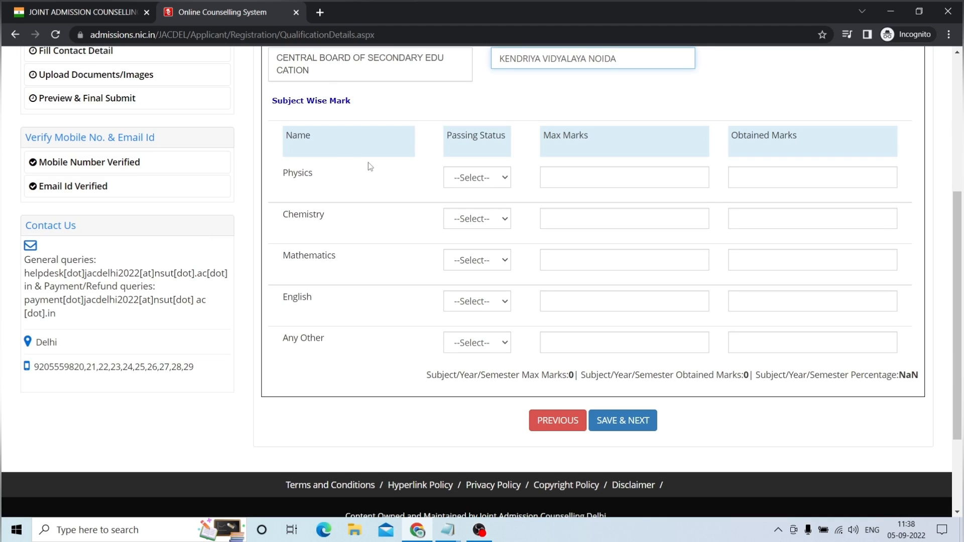
- Mark Physics as Passed with 90 out of 100 marks
click(474, 178)
click(474, 206)
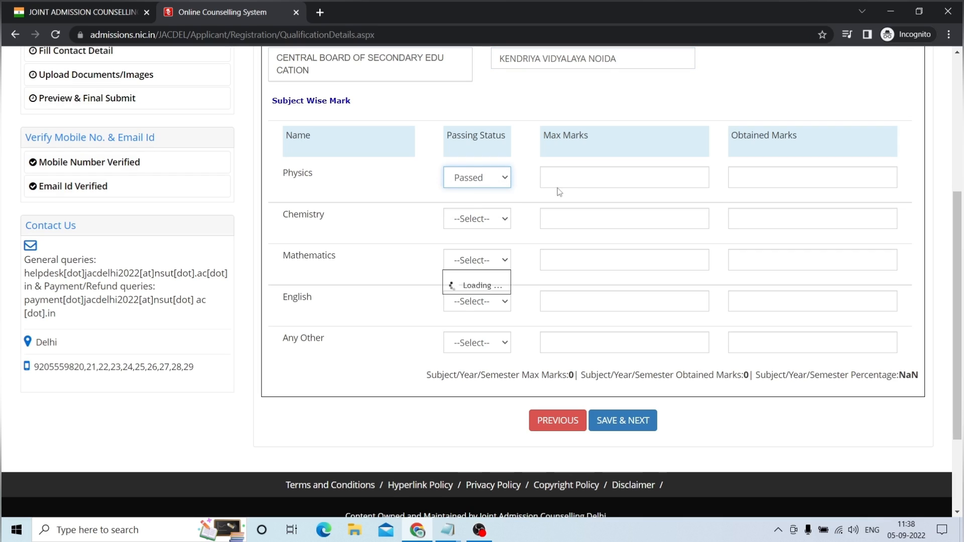
click(610, 179)
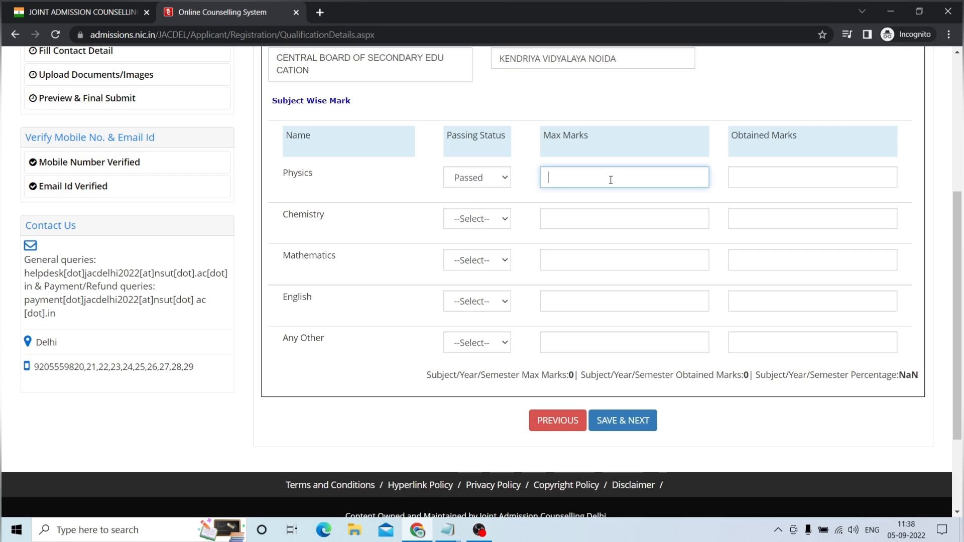
text(100)
click(736, 179)
text(90)
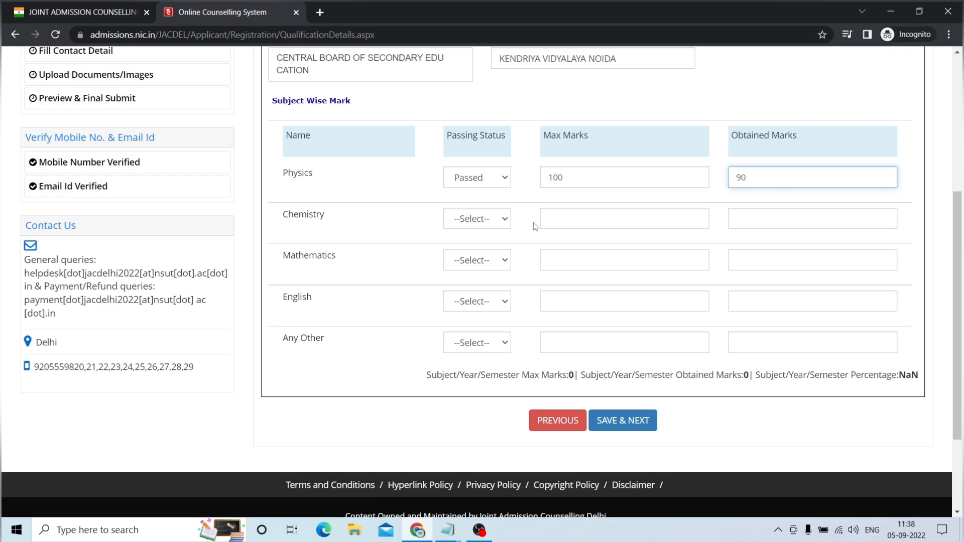
- Mark Chemistry as Passed with 80 out of 100 marks
click(492, 226)
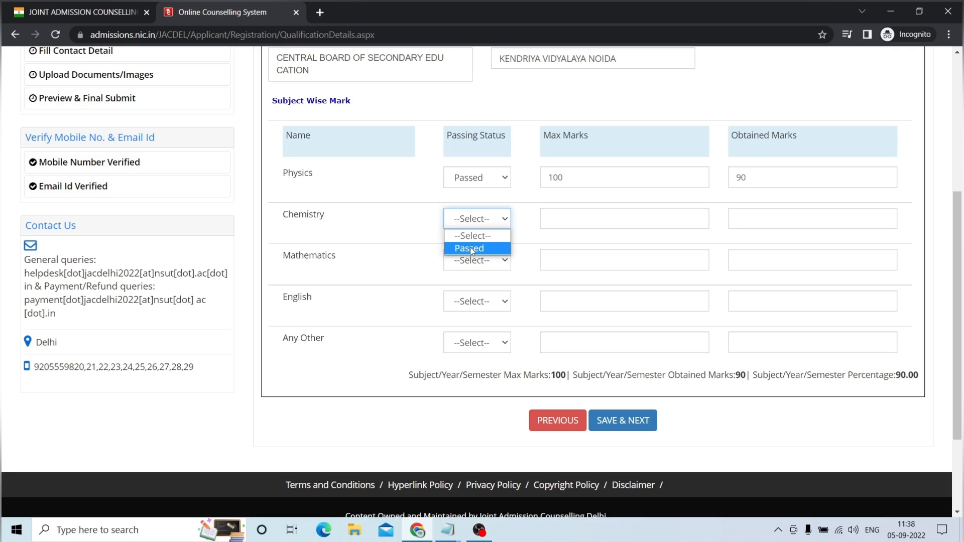
click(470, 247)
click(588, 219)
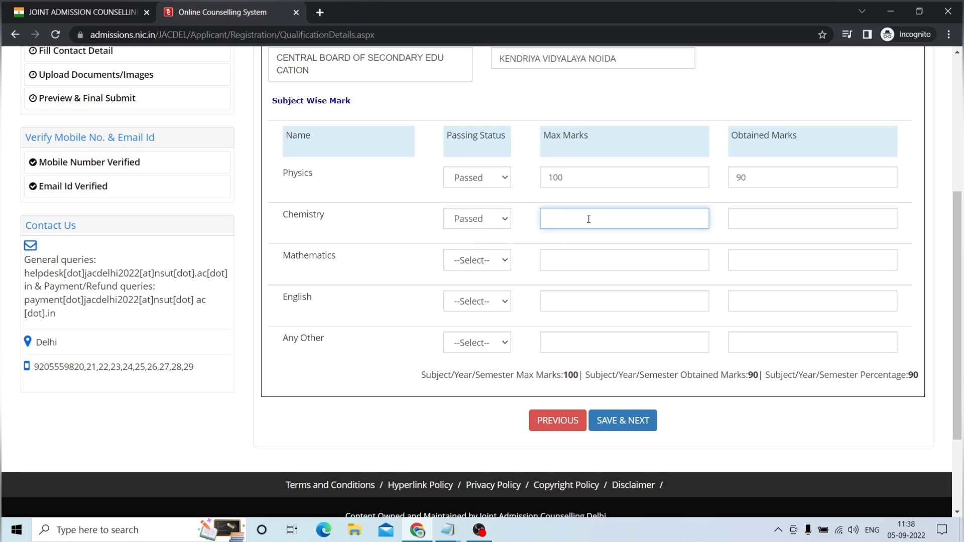
text(100)
click(750, 219)
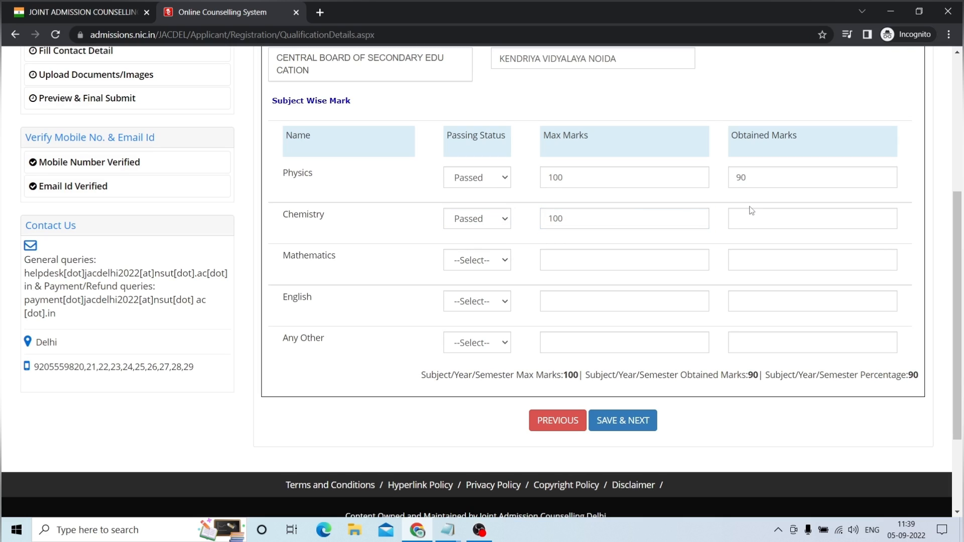
text(80)
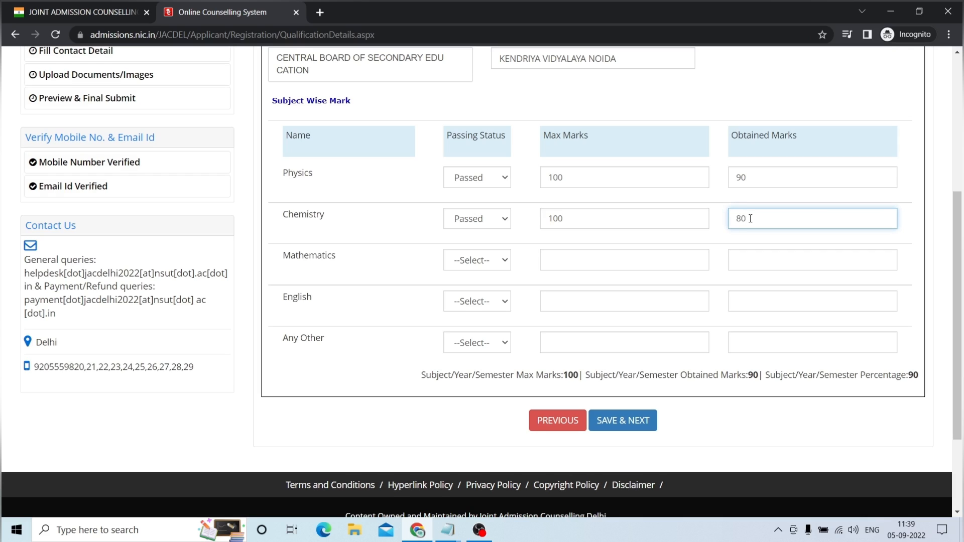
- Mark Mathematics as Passed with 90 out of 100 marks
click(492, 263)
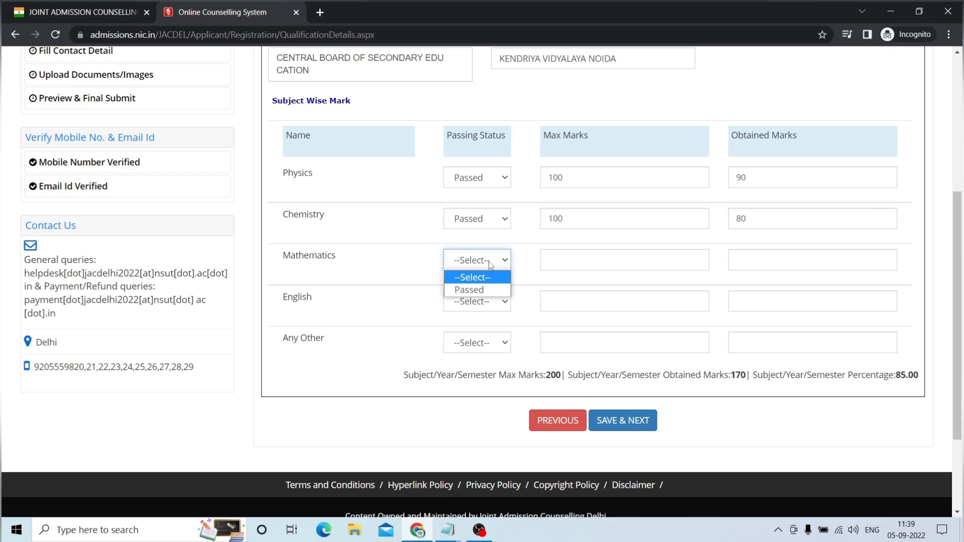
click(480, 286)
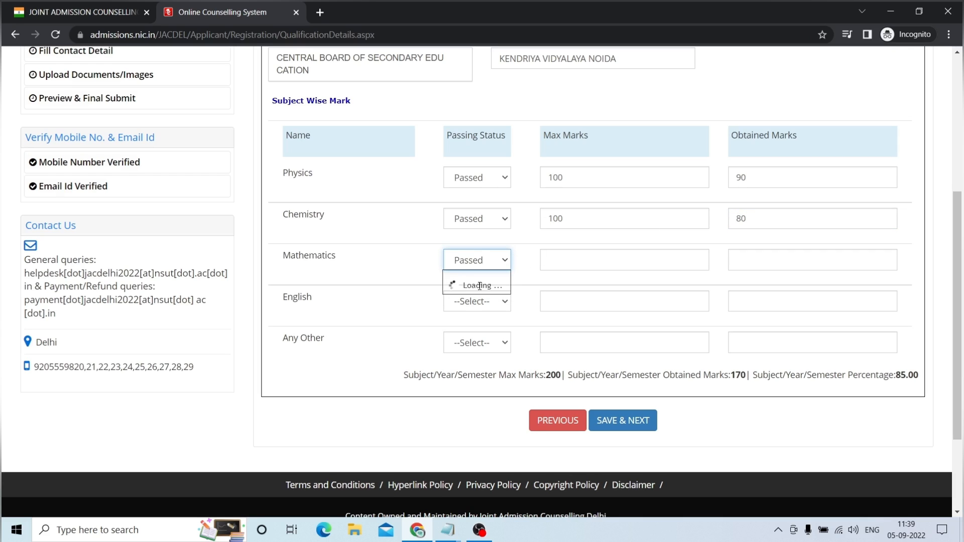
click(589, 262)
text(100)
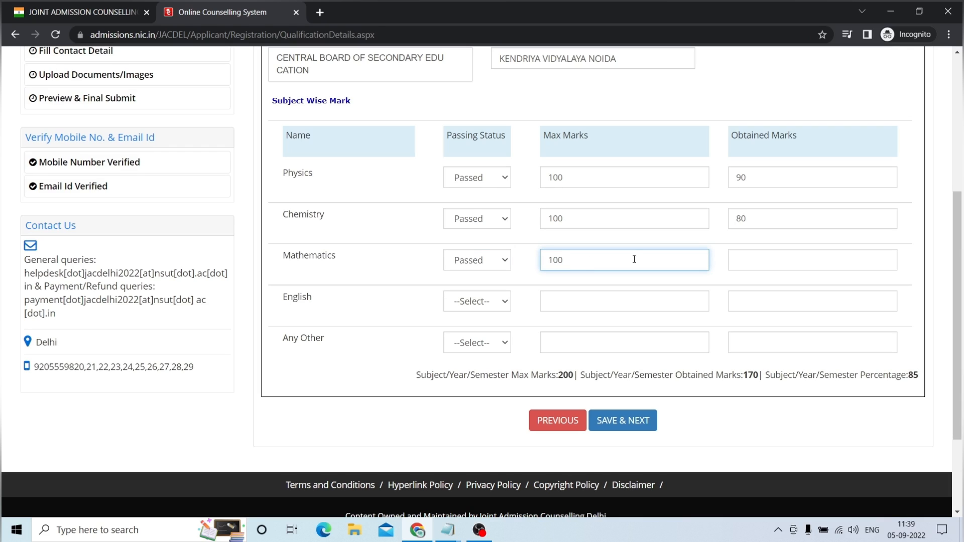
click(762, 261)
text(90)
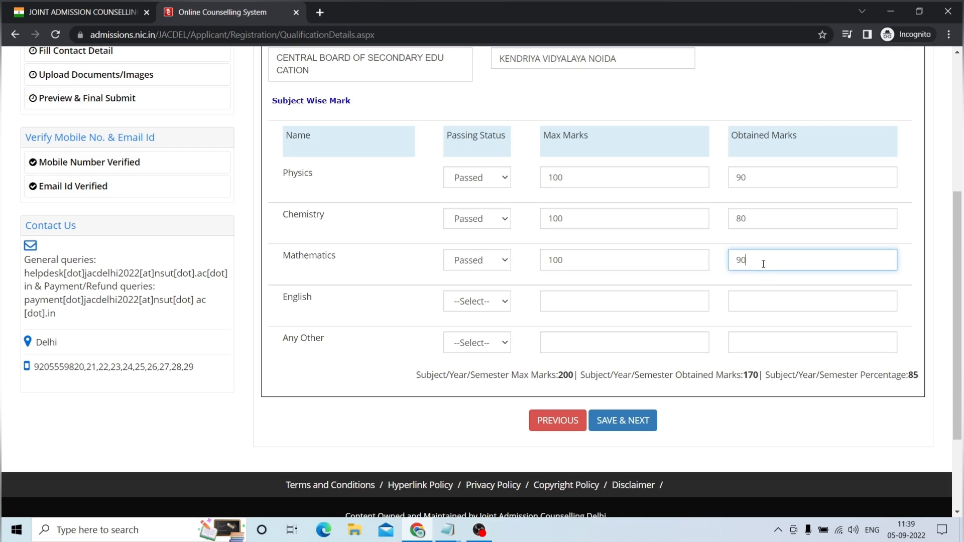
- Mark English as Passed with 95 out of 100 marks
click(480, 301)
click(474, 332)
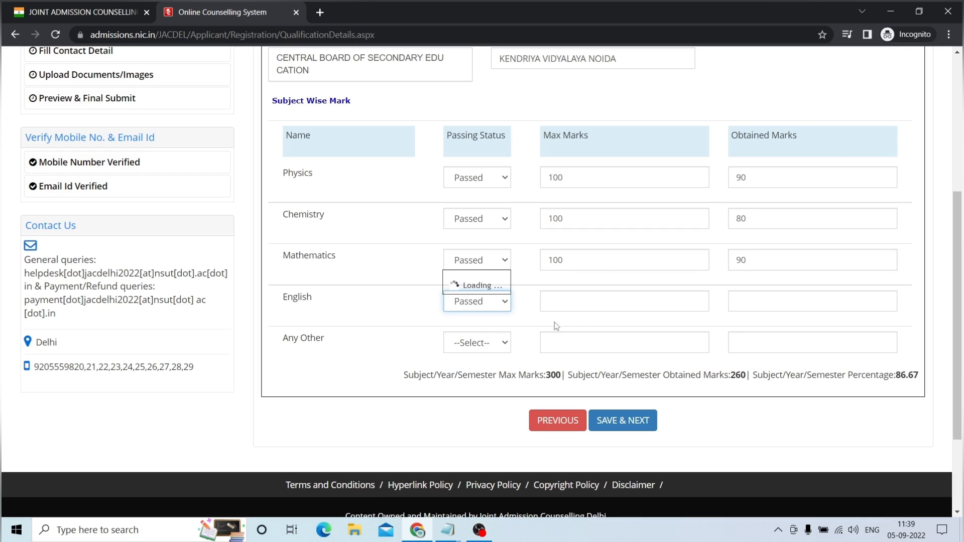
click(584, 306)
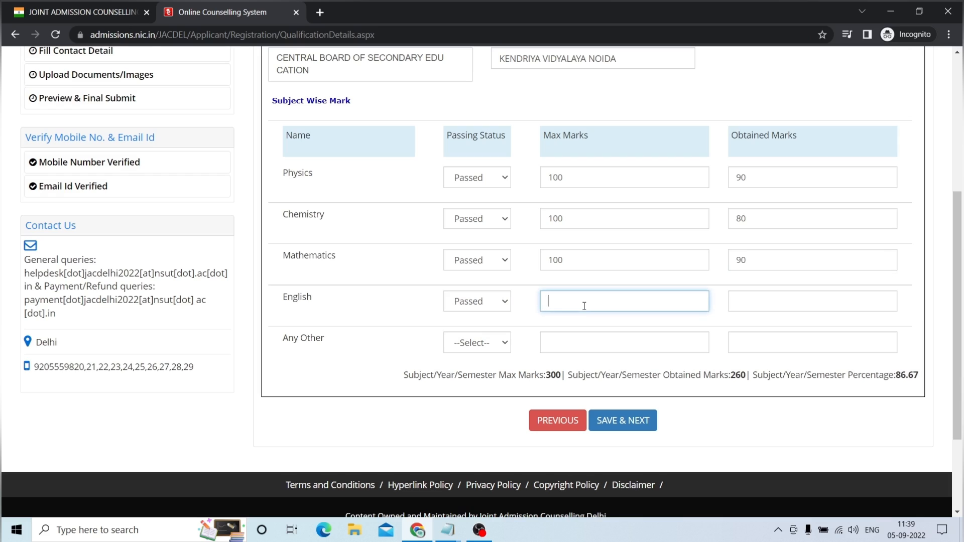
text(100)
click(804, 308)
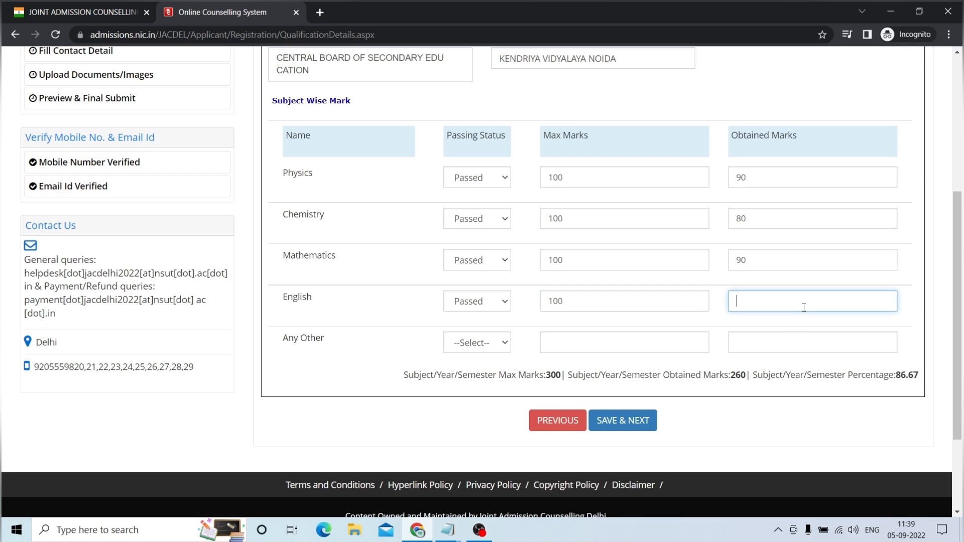
text(95)
- Mark the Any Other subject as Passed with 85 out of 100 marks
click(497, 343)
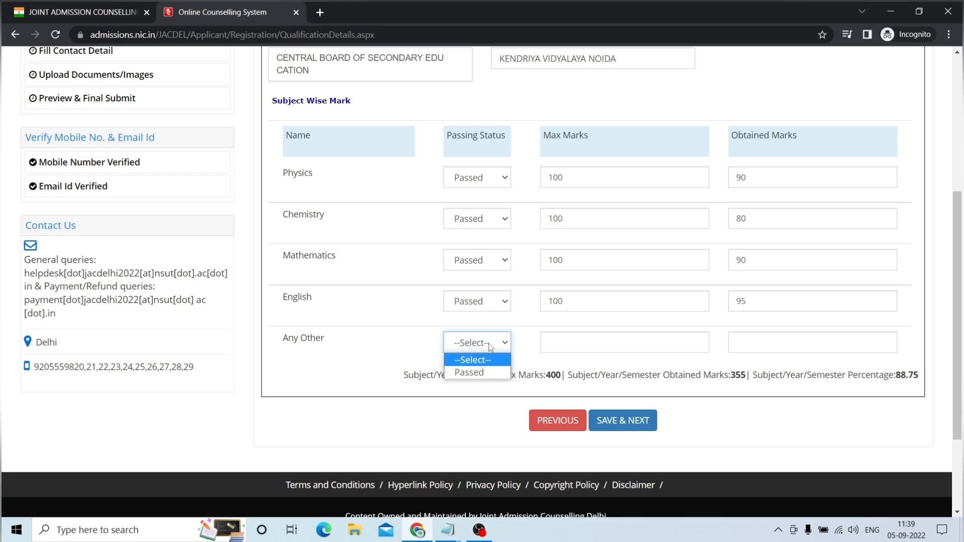
click(480, 373)
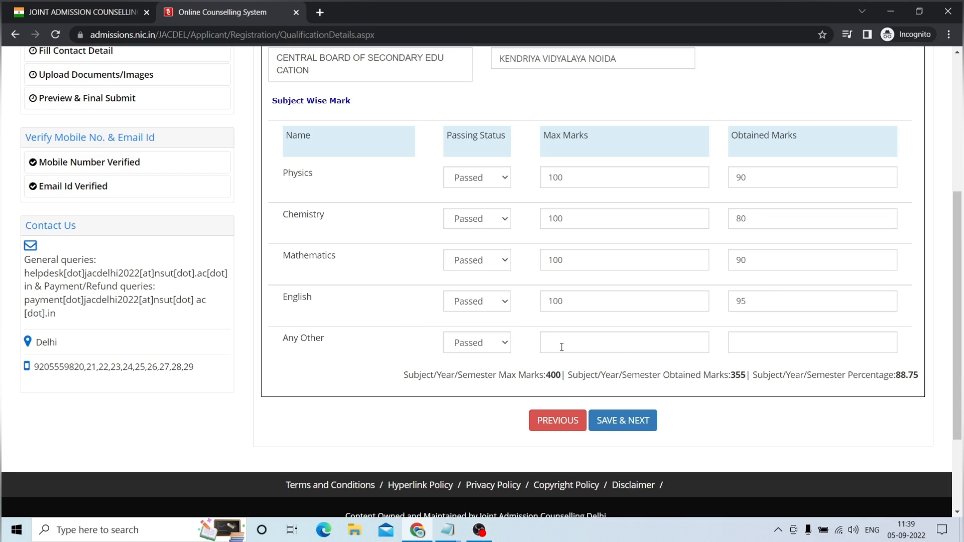
click(621, 339)
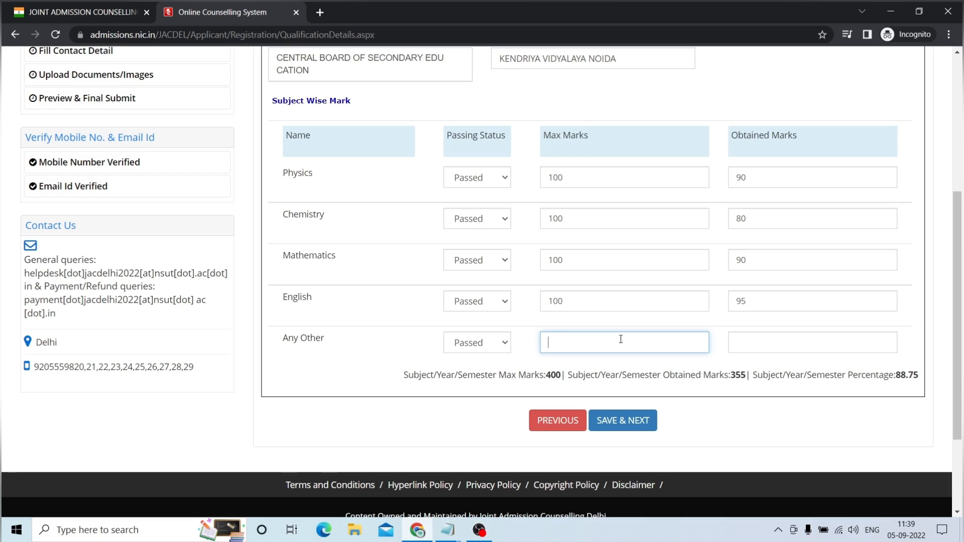
text(100)
click(747, 344)
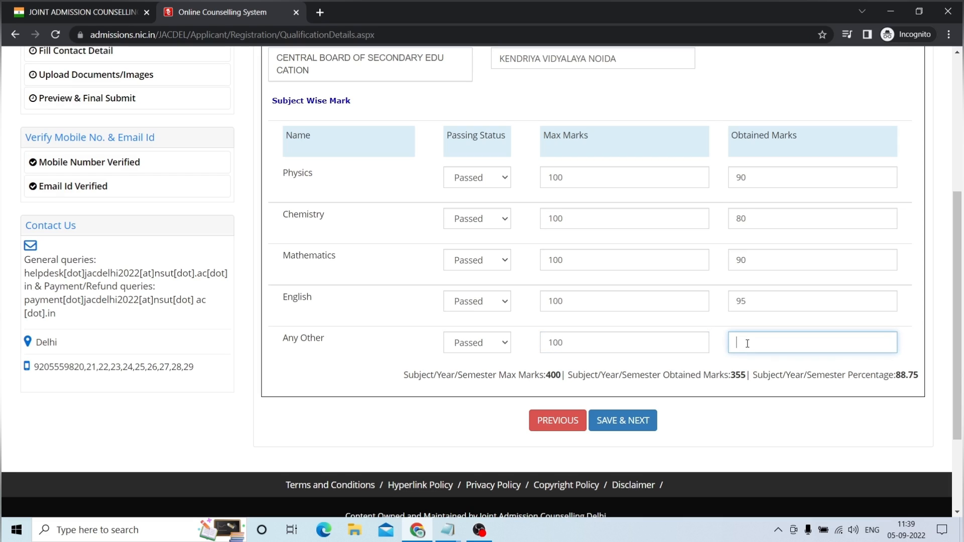
text(85)
- Save the Class 12 details showing 500 maximum, 440 obtained, 88.00 percent, and confirm
scroll(555, 309, up, 5)
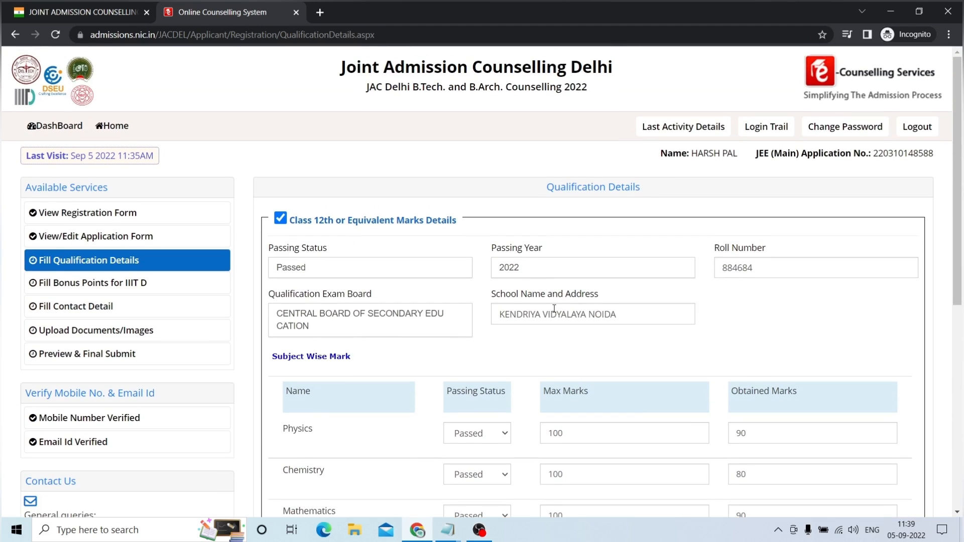
scroll(866, 254, down, 5)
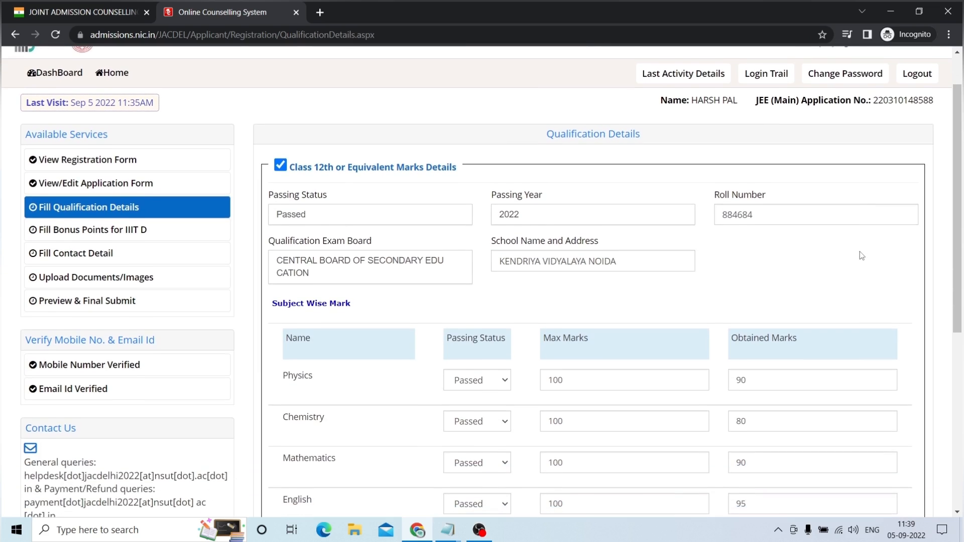
click(623, 374)
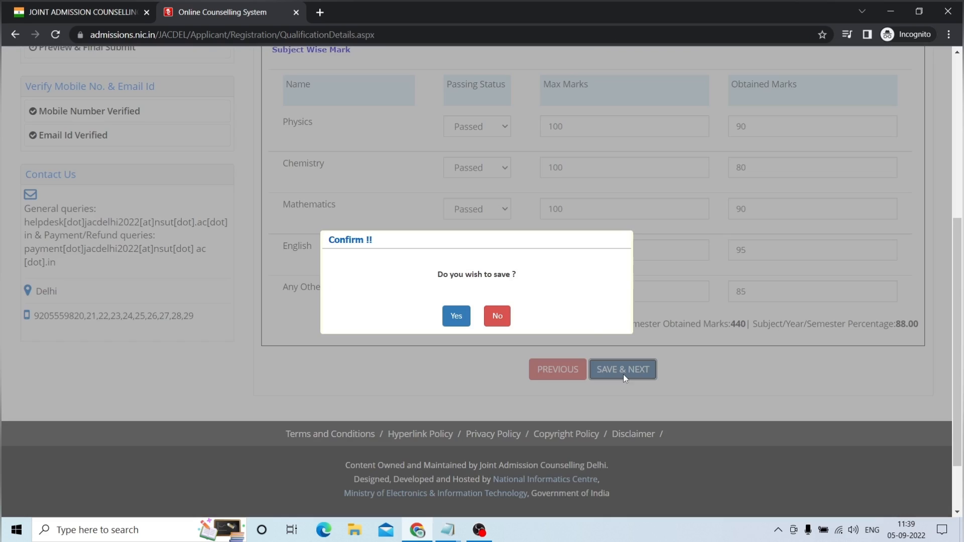
click(456, 316)
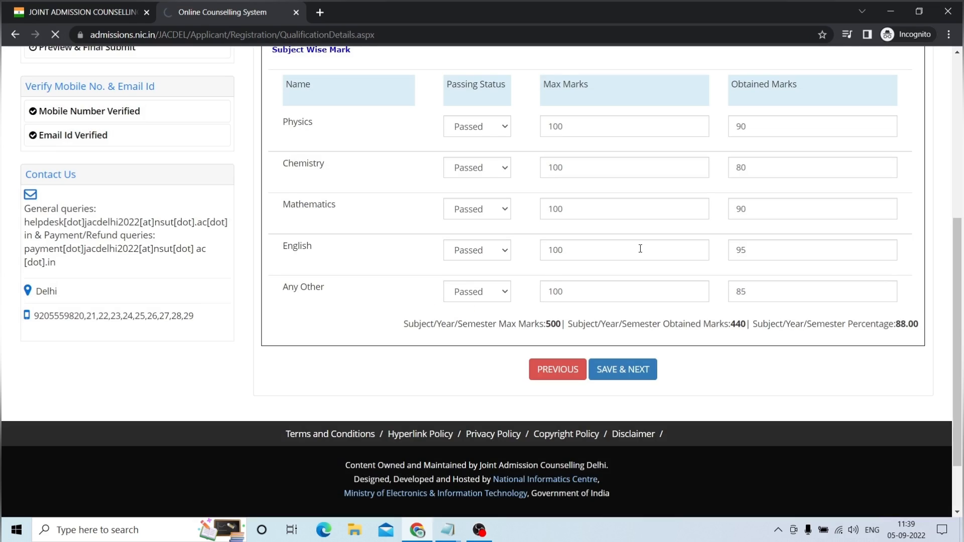
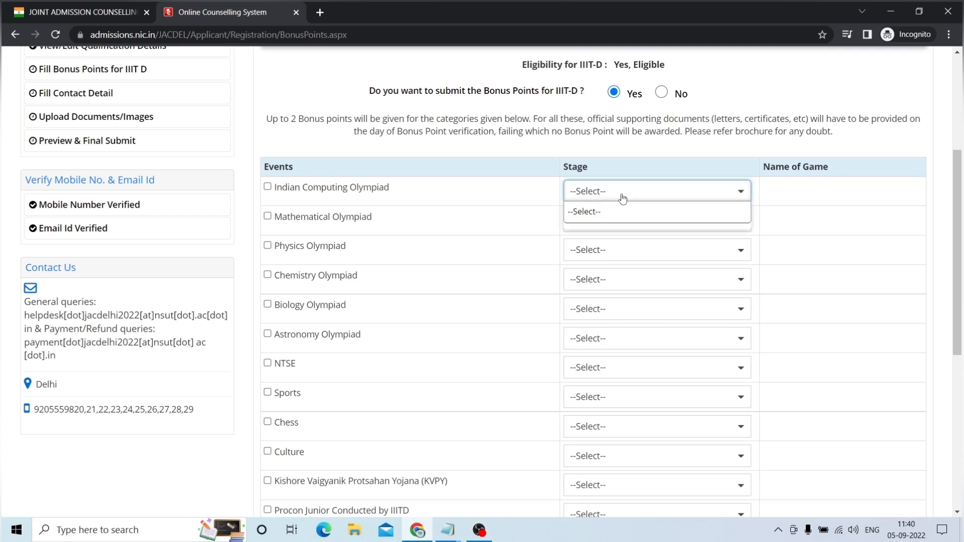
- Tick Physics Olympiad and set its stage to 'Appeared for NSEP (0 Points)'
click(623, 199)
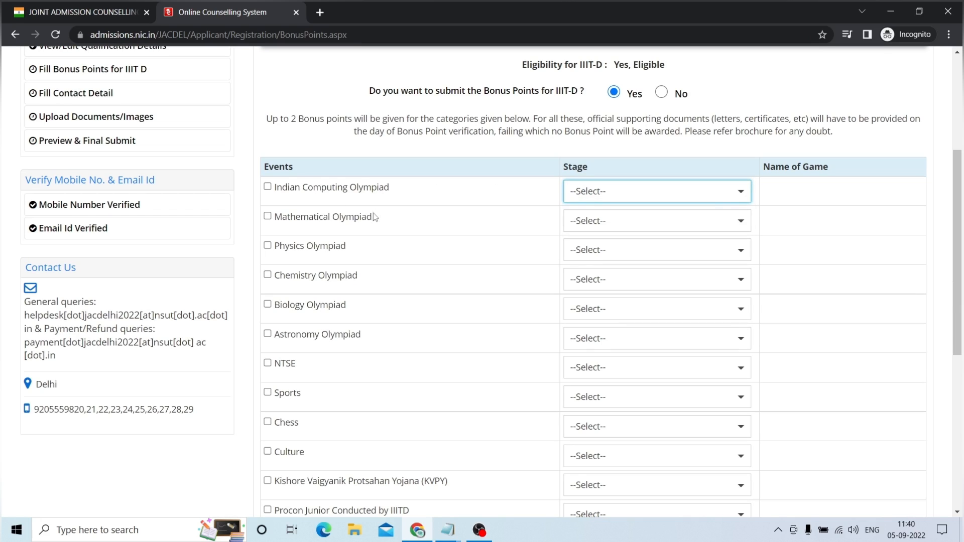
click(267, 245)
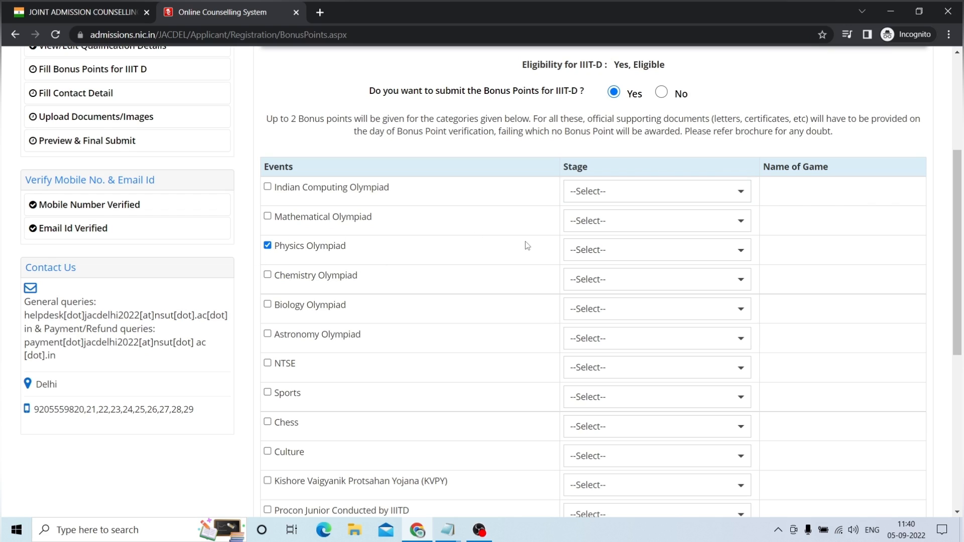
click(592, 254)
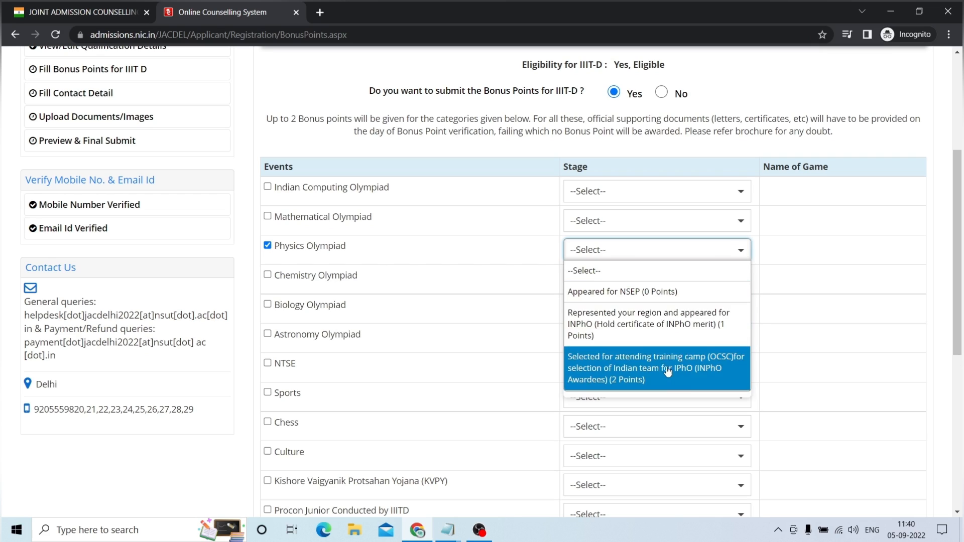
click(648, 255)
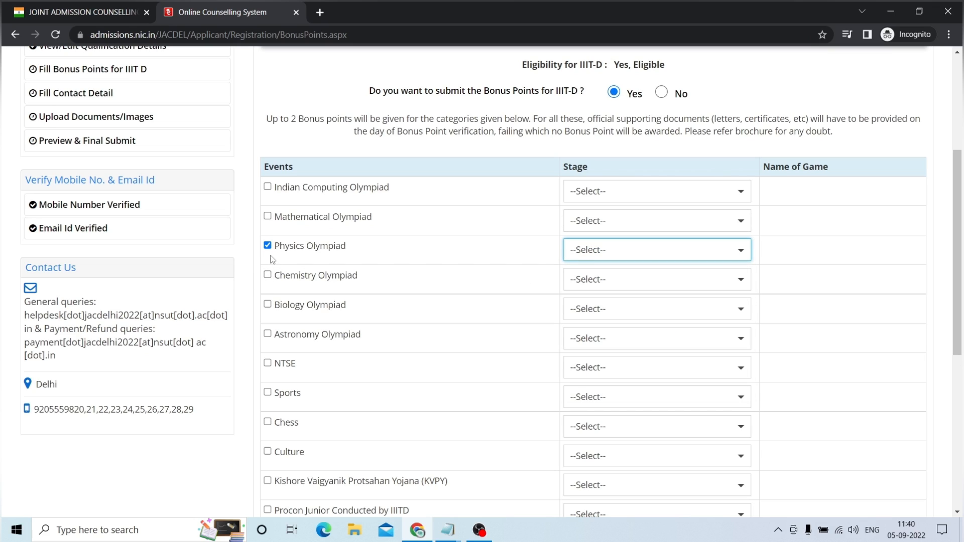
click(790, 254)
click(665, 250)
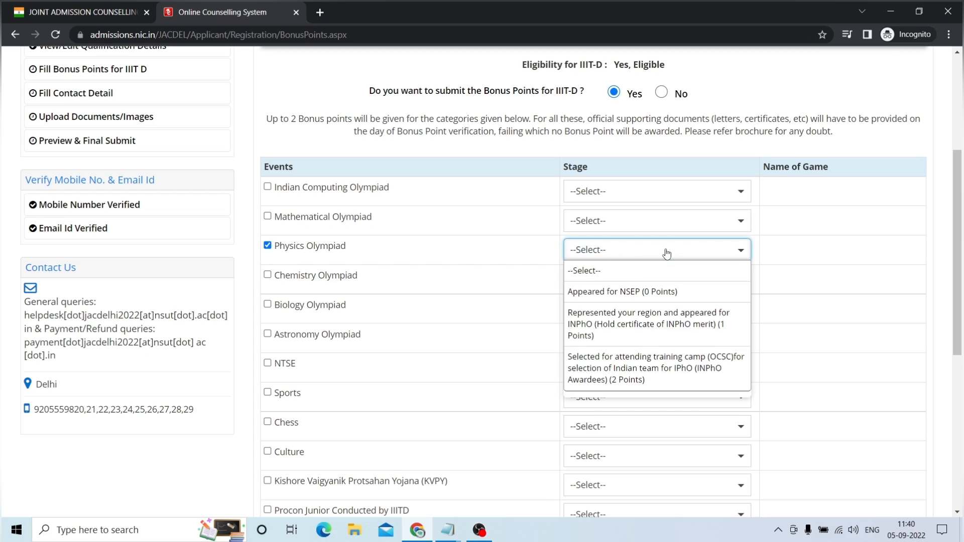
click(620, 294)
click(798, 254)
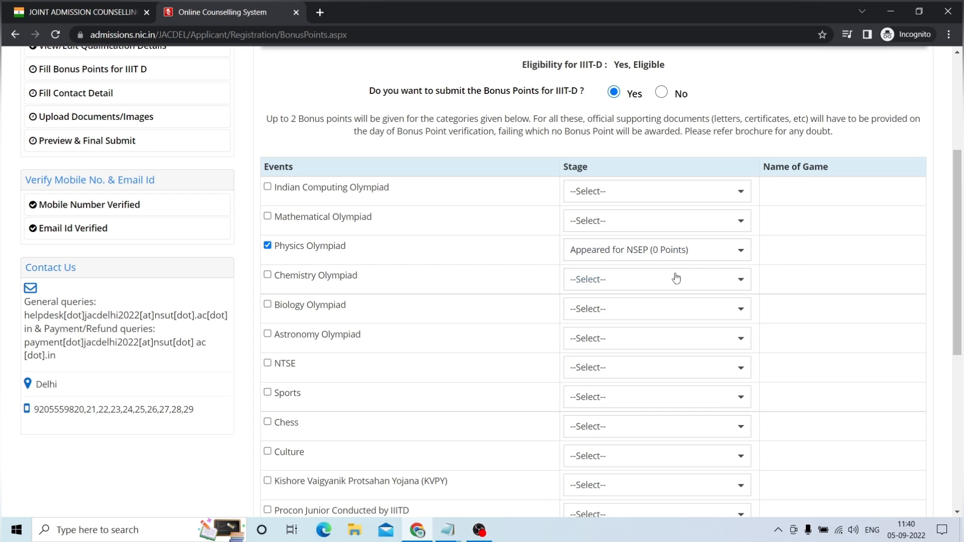
scroll(673, 277, down, 2)
scroll(677, 278, down, 2)
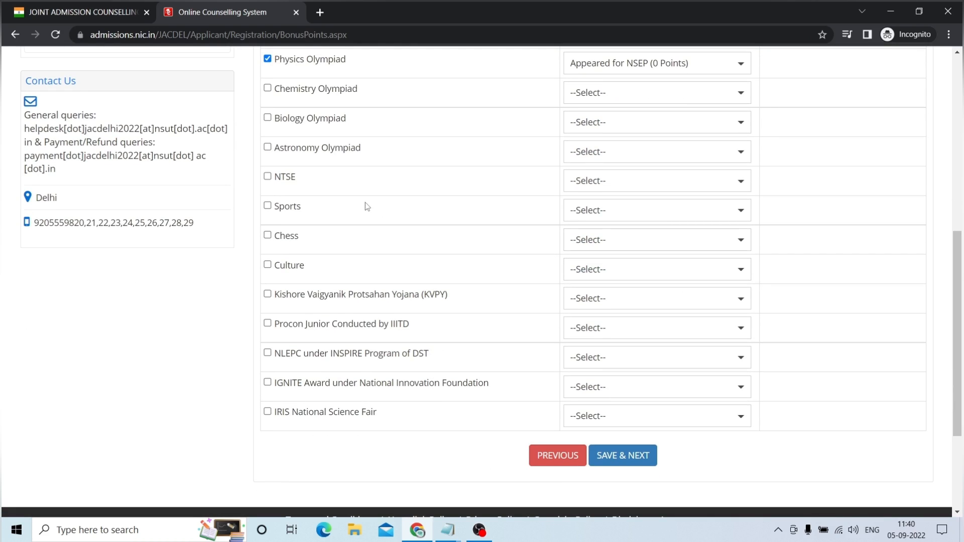
scroll(361, 246, up, 1)
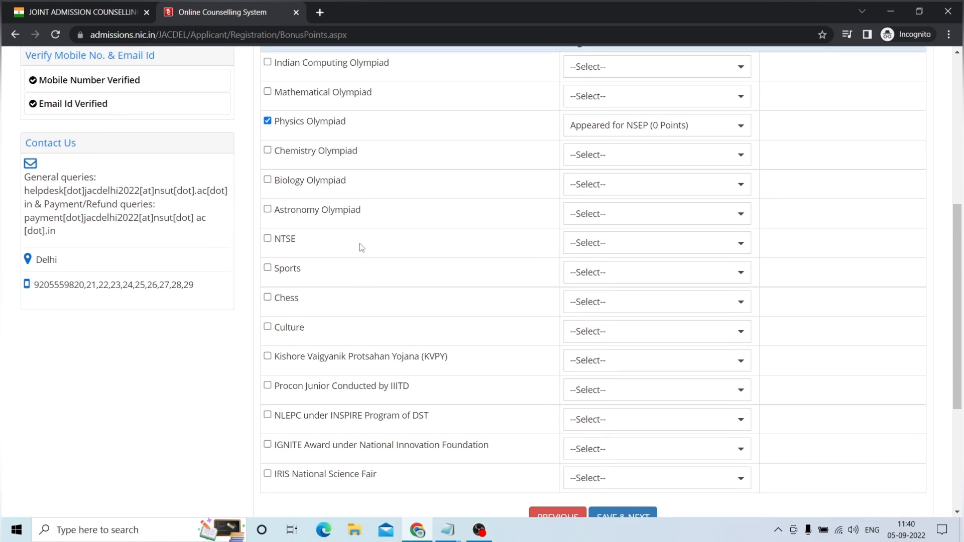
- Untick Physics Olympiad to withdraw it as a bonus event
click(275, 122)
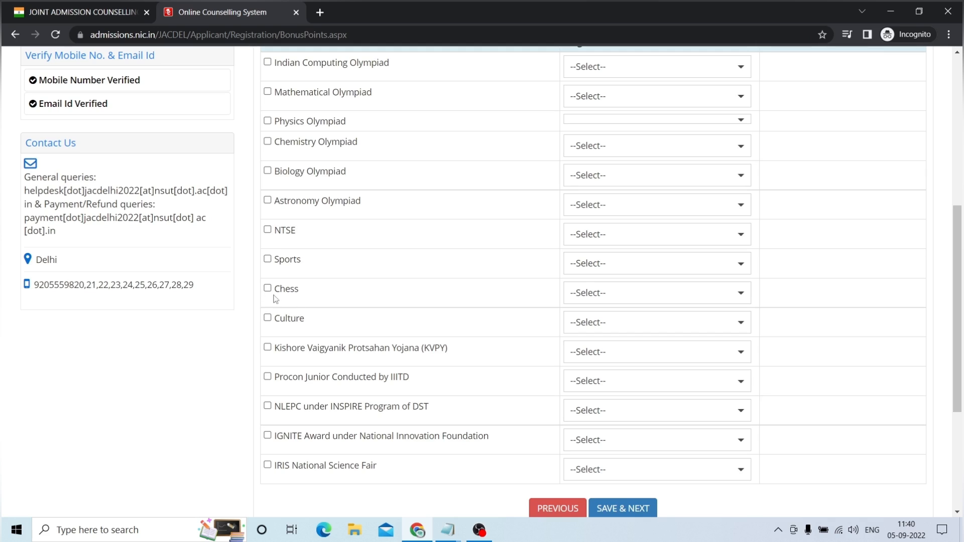
scroll(352, 331, down, 4)
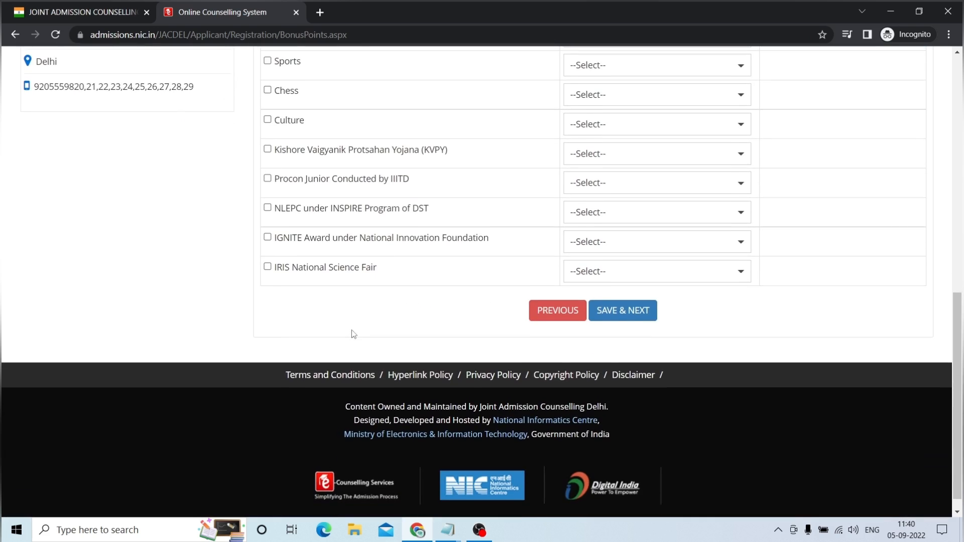
scroll(351, 330, up, 8)
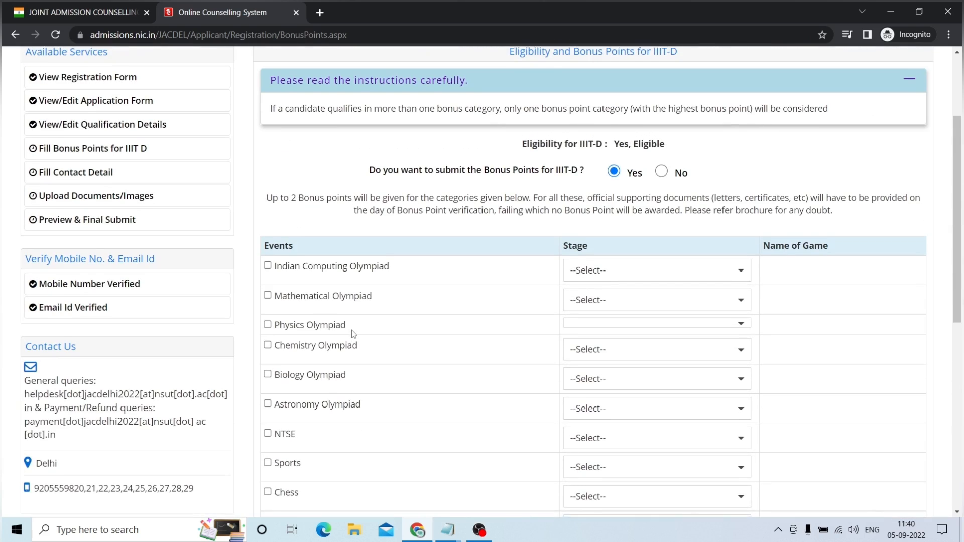
scroll(351, 330, down, 6)
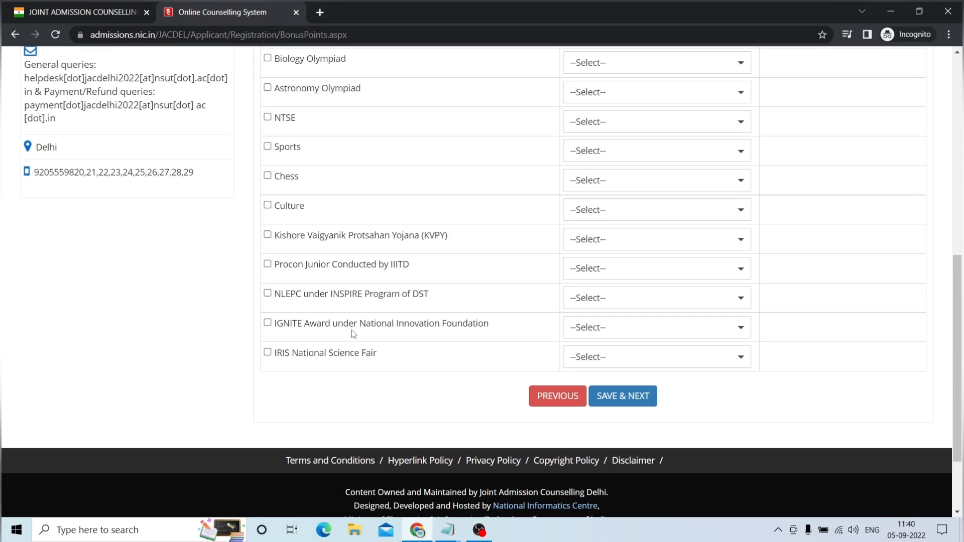
scroll(352, 330, up, 2)
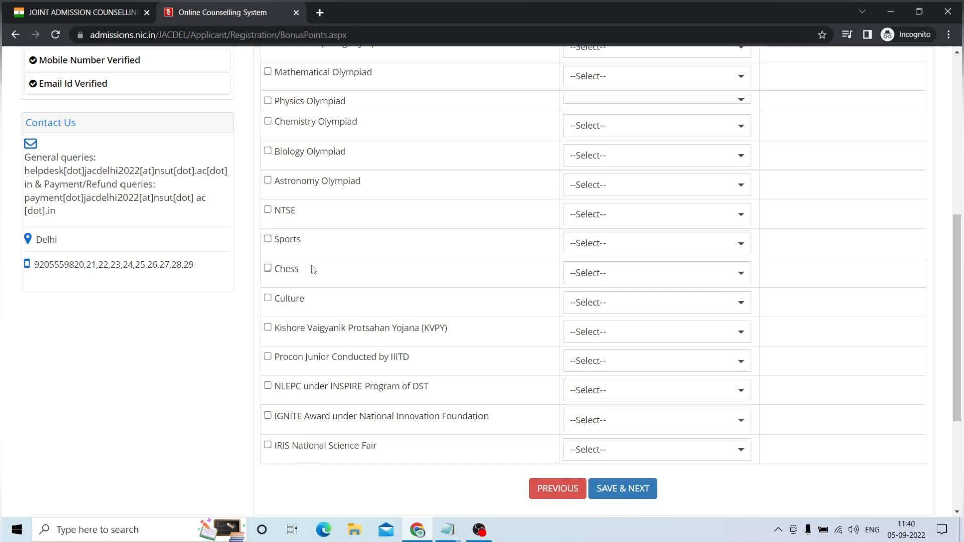
scroll(352, 179, up, 1)
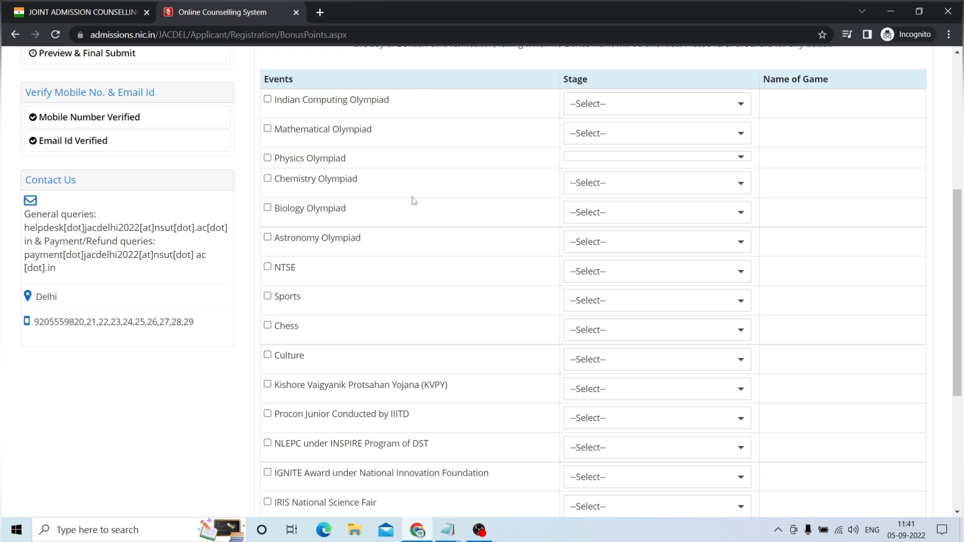
scroll(414, 201, up, 2)
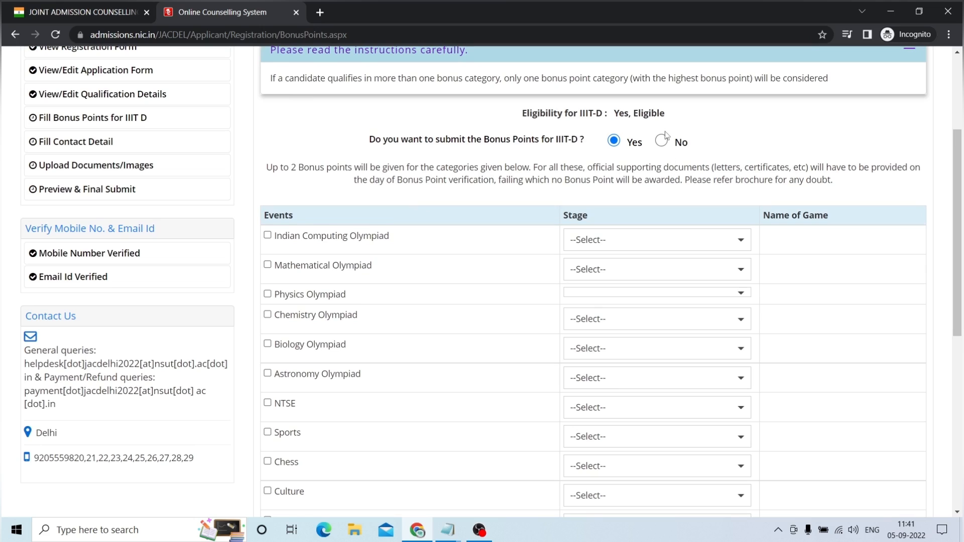
- Choose No for IIIT-D bonus points, then save and confirm the bonus points form
click(663, 140)
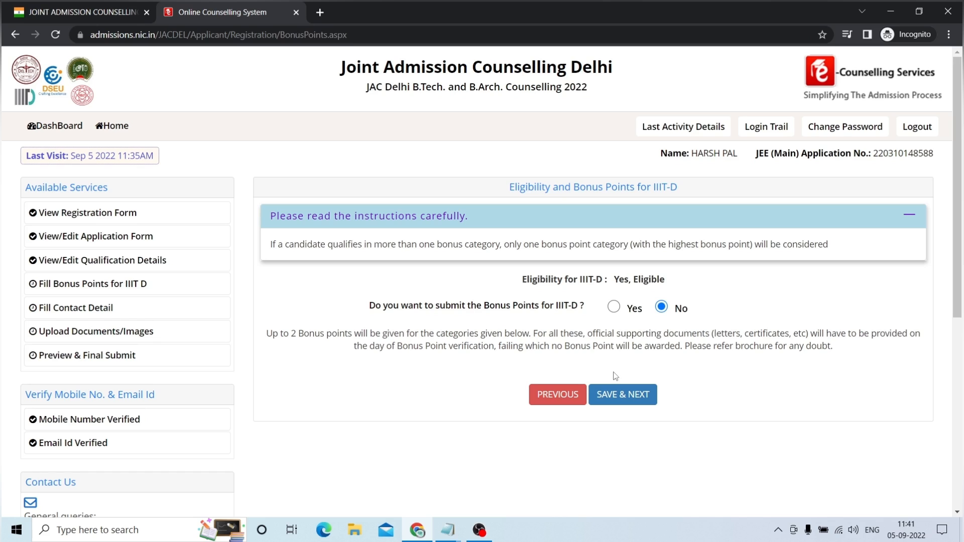
click(616, 392)
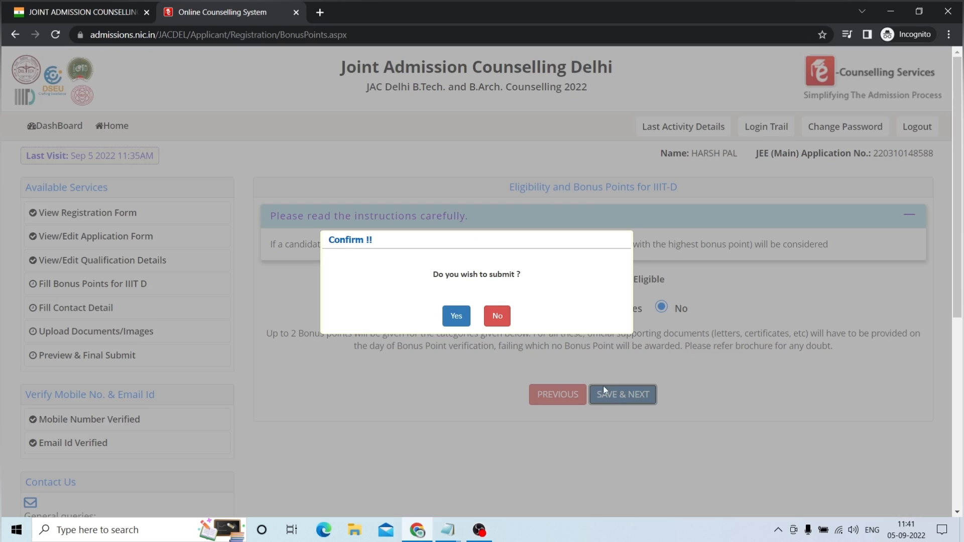
click(463, 319)
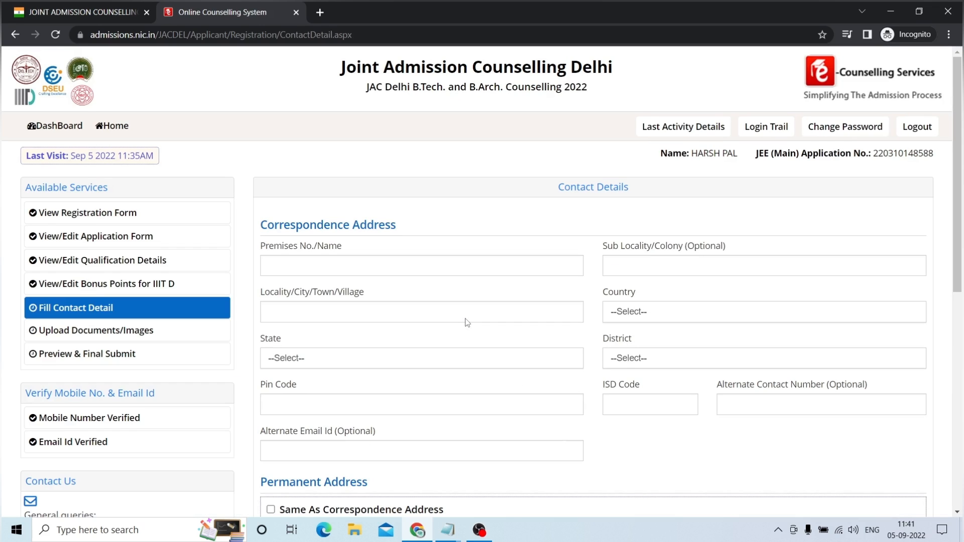
- Enter the correspondence premises number and locality, and set the country to India
scroll(467, 323, down, 1)
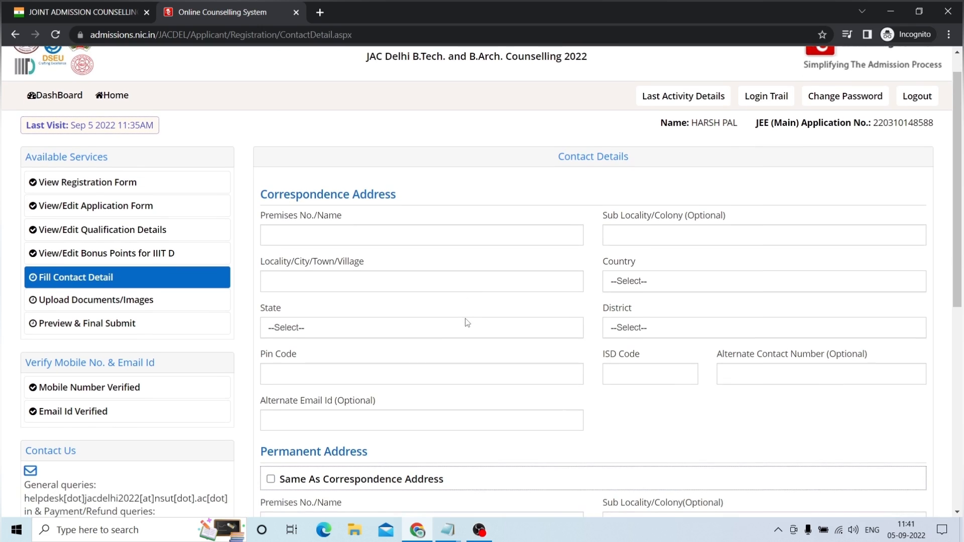
click(338, 233)
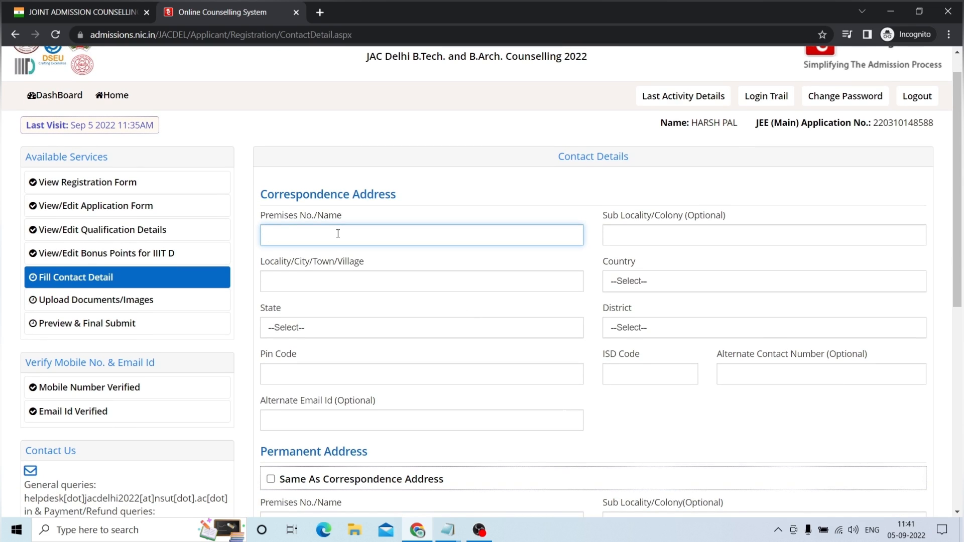
click(337, 280)
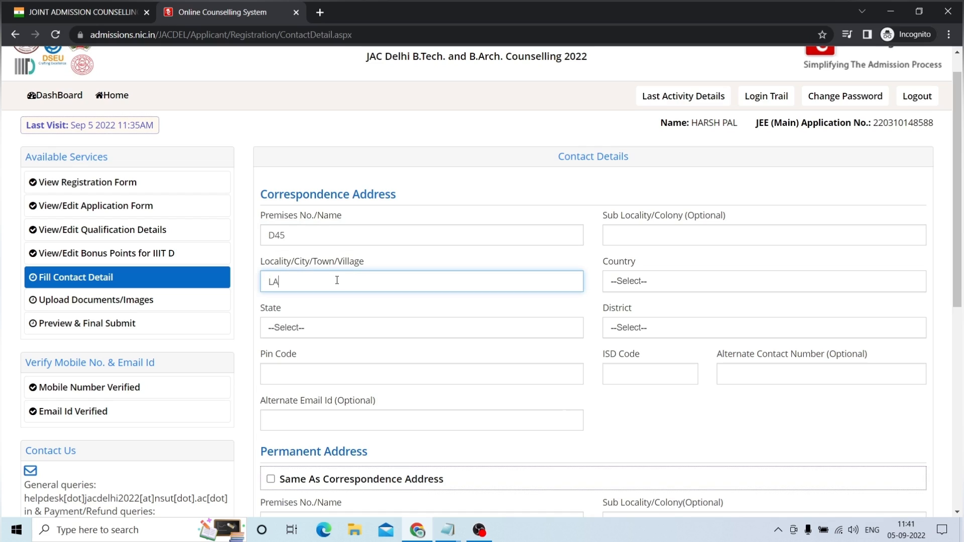
click(728, 282)
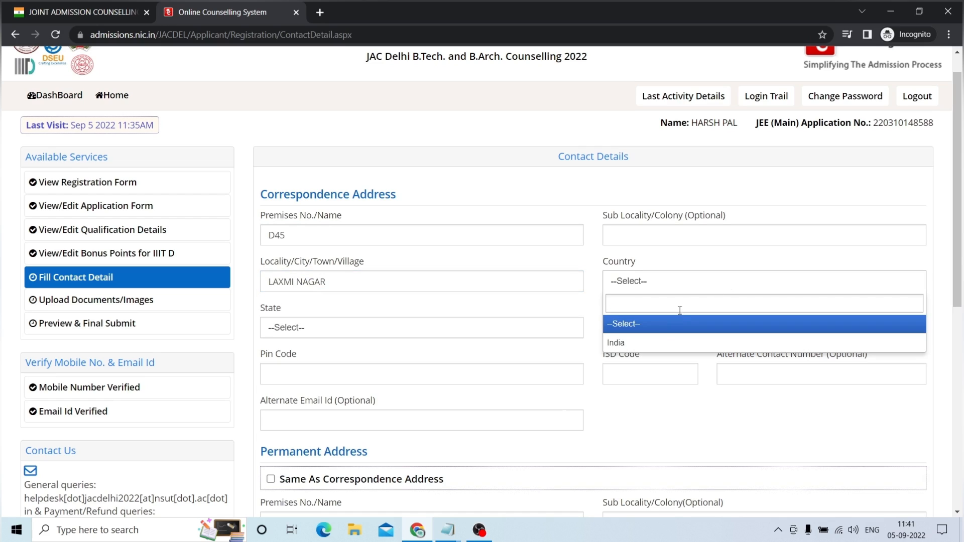
click(630, 342)
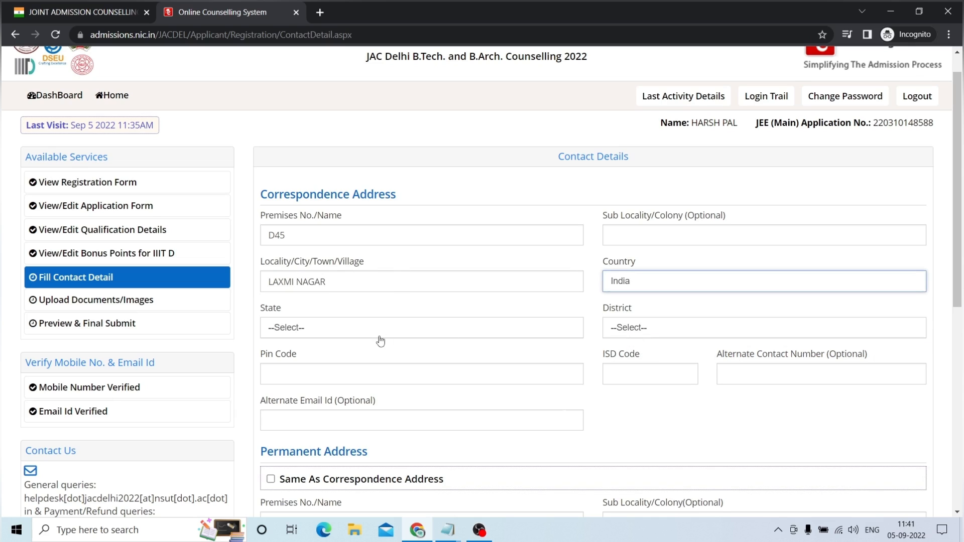
- Choose the correspondence state and district and enter the pin code
click(353, 336)
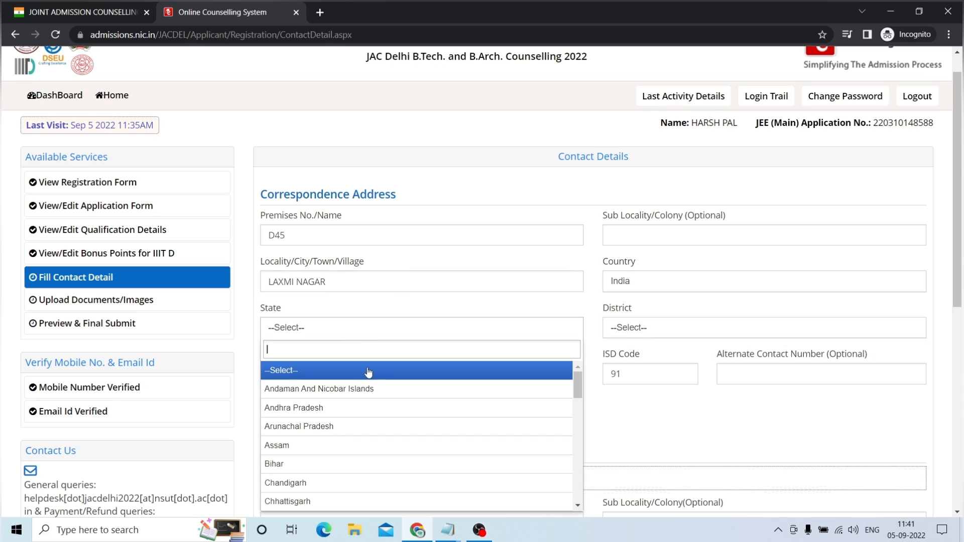
scroll(348, 442, down, 2)
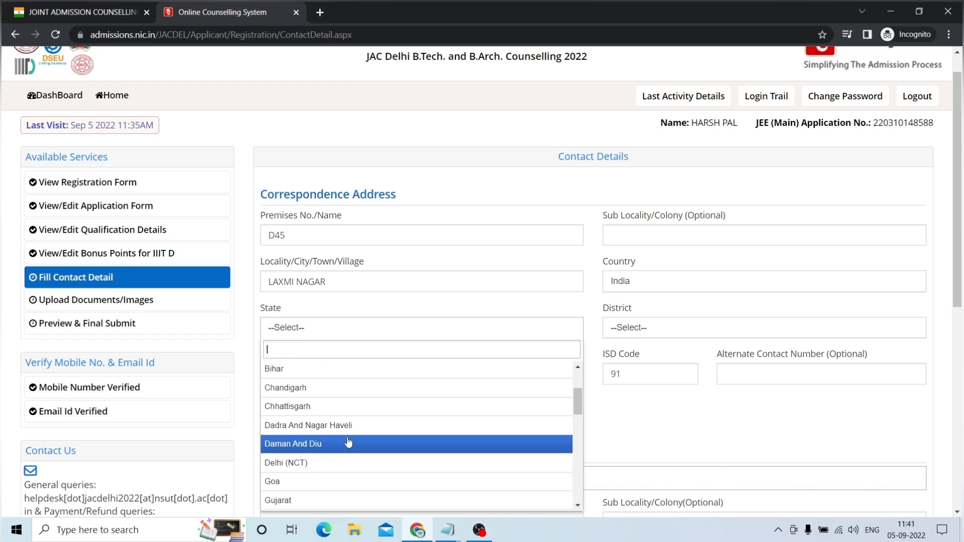
click(310, 462)
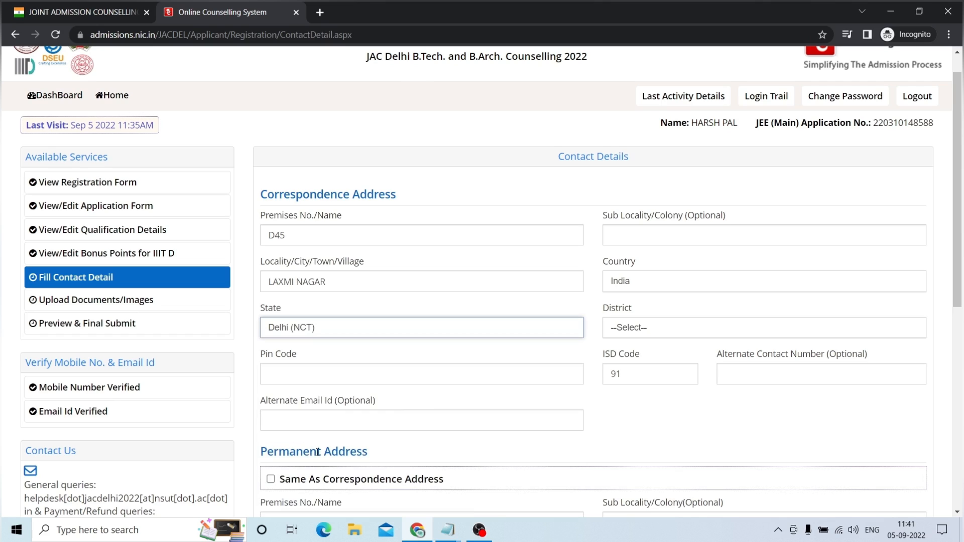
click(650, 328)
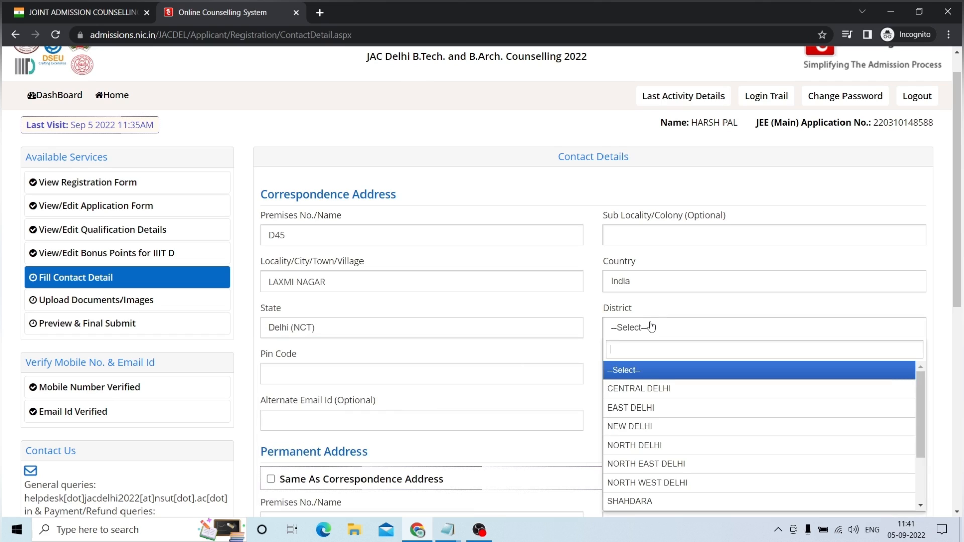
click(634, 408)
click(360, 382)
text(1)
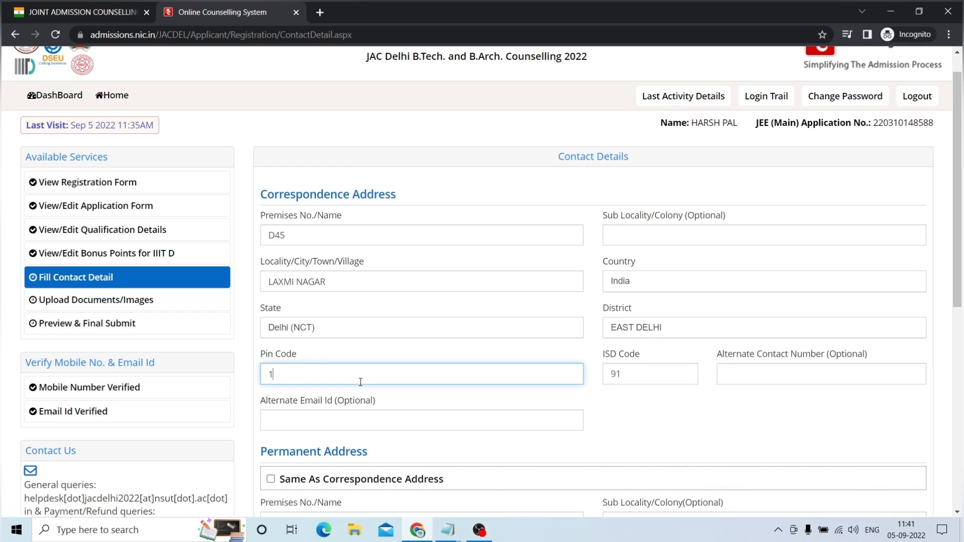
text(10096)
- Make the permanent address same as correspondence and save the contact details
scroll(731, 391, down, 2)
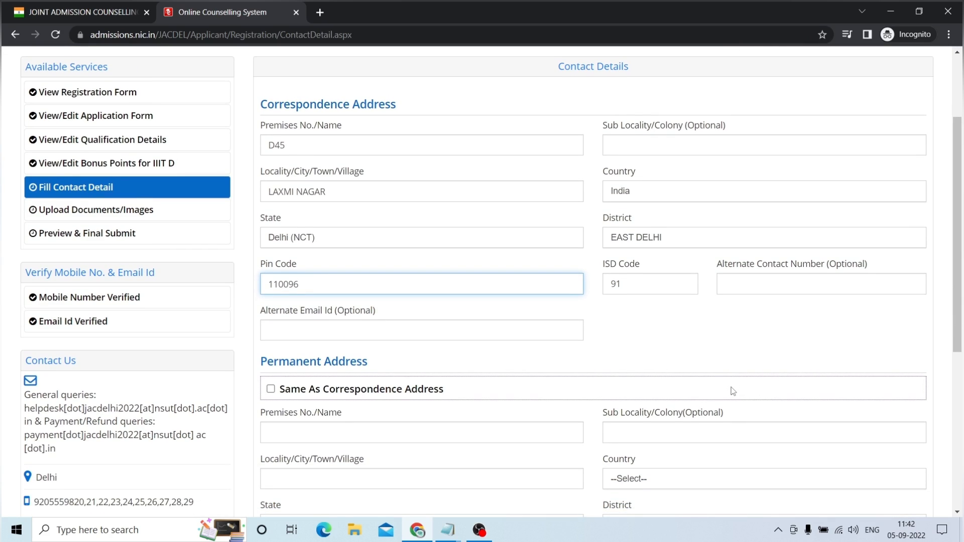
scroll(732, 390, up, 1)
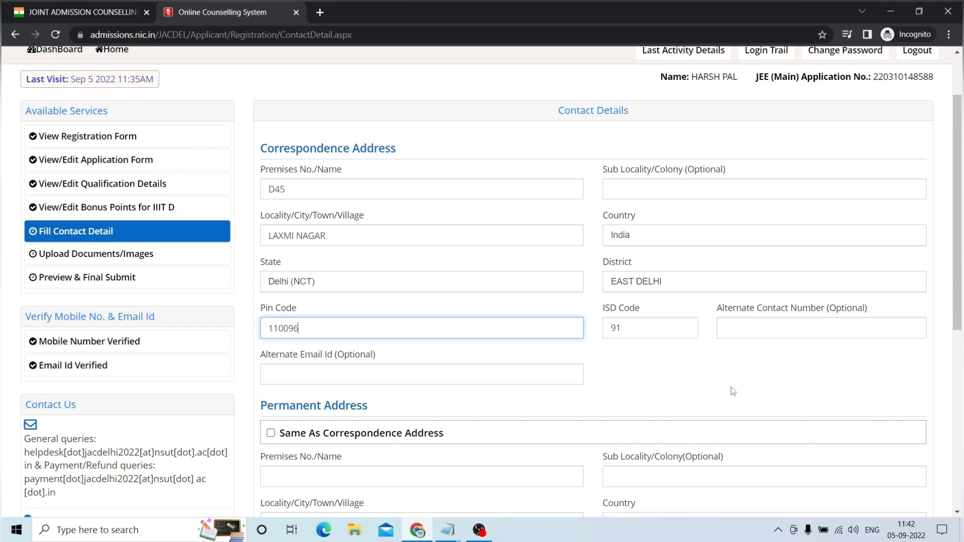
scroll(730, 390, down, 4)
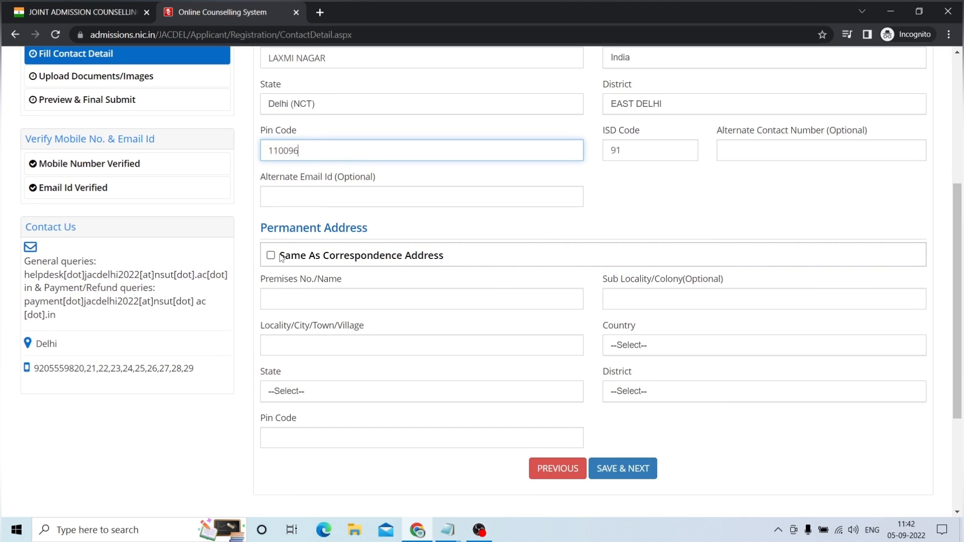
click(271, 256)
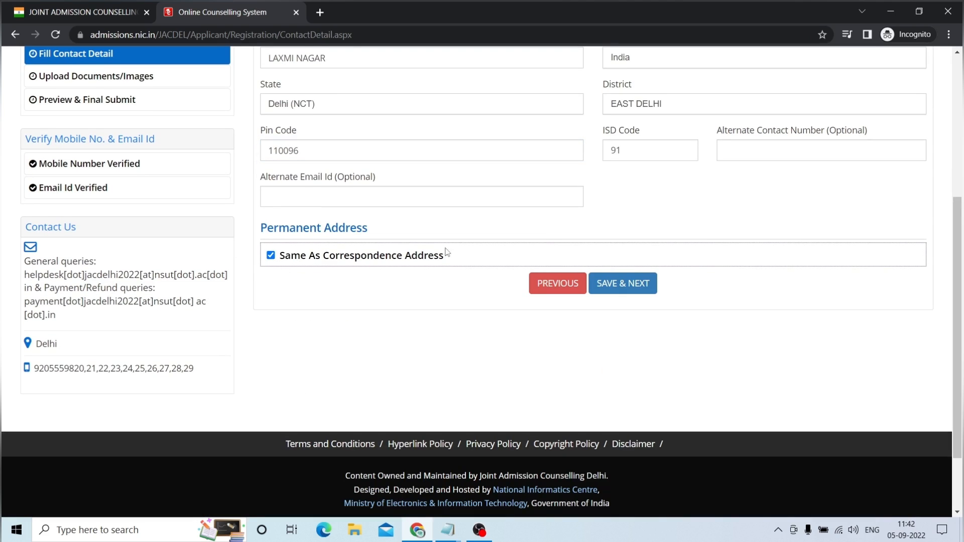
scroll(620, 242, up, 2)
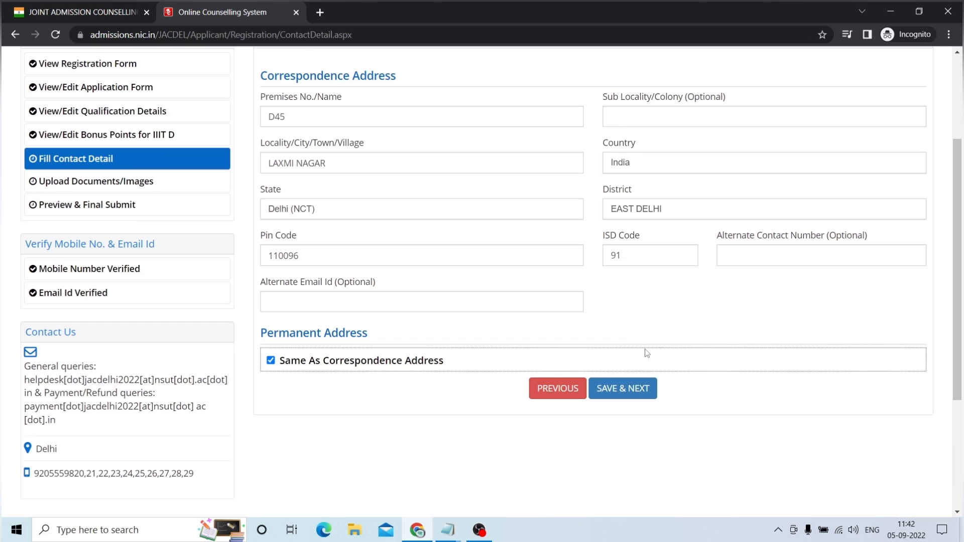
click(625, 397)
- Confirm saving the contact details and view the four required PDF document slots
click(454, 314)
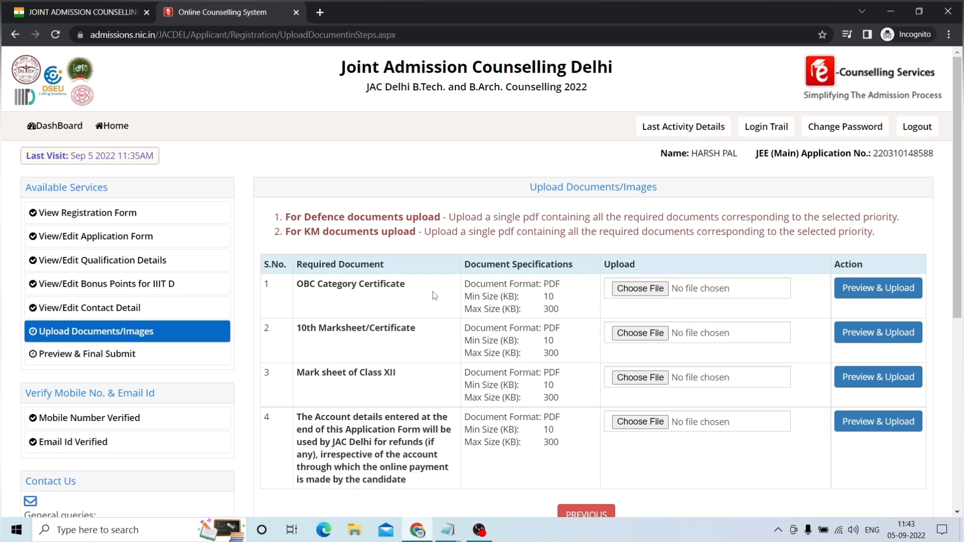
scroll(434, 296, down, 2)
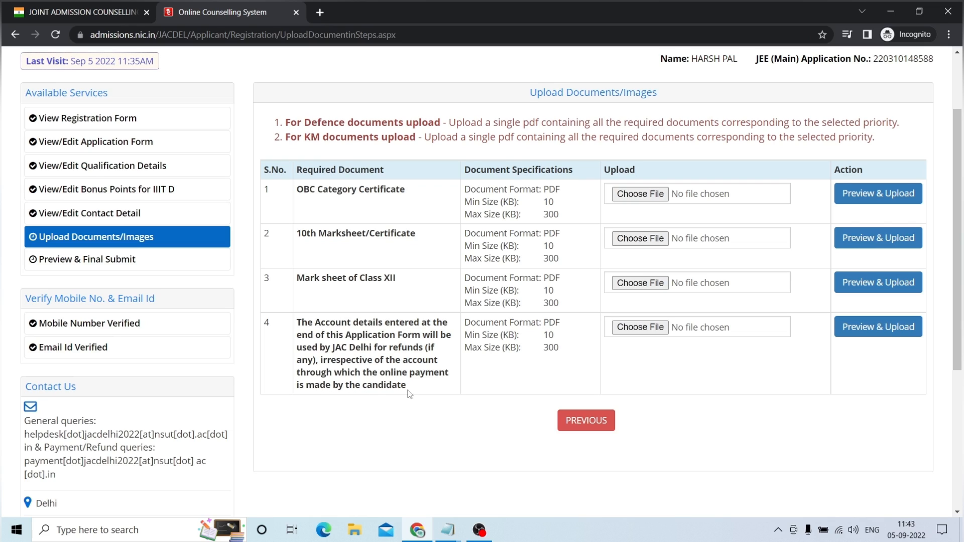
- Preview the fourth PDF document, the refund-account details, and save it
scroll(488, 369, up, 1)
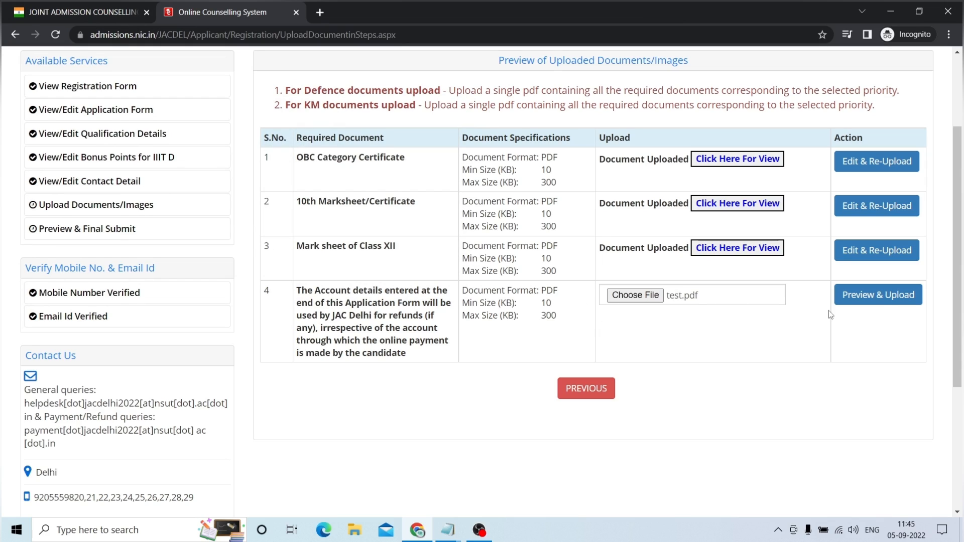
click(895, 300)
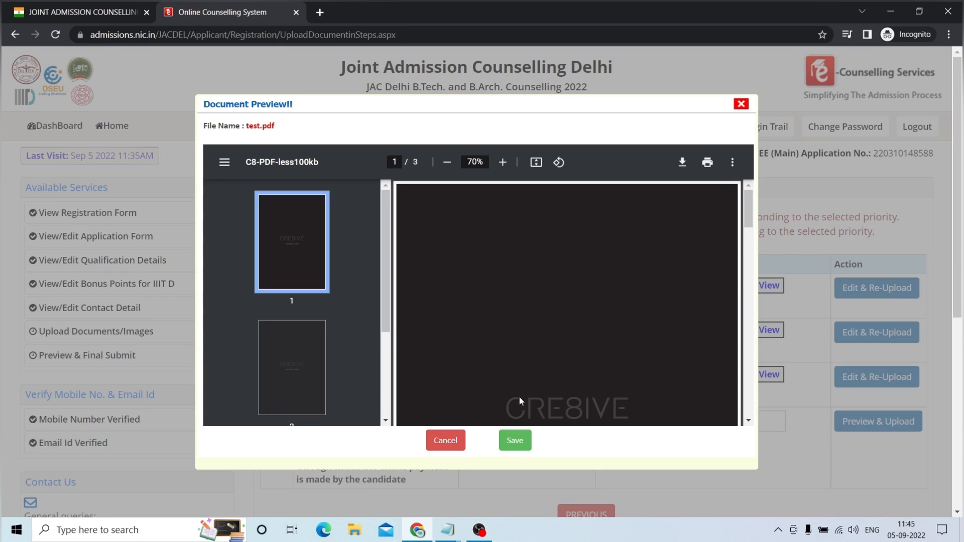
click(513, 441)
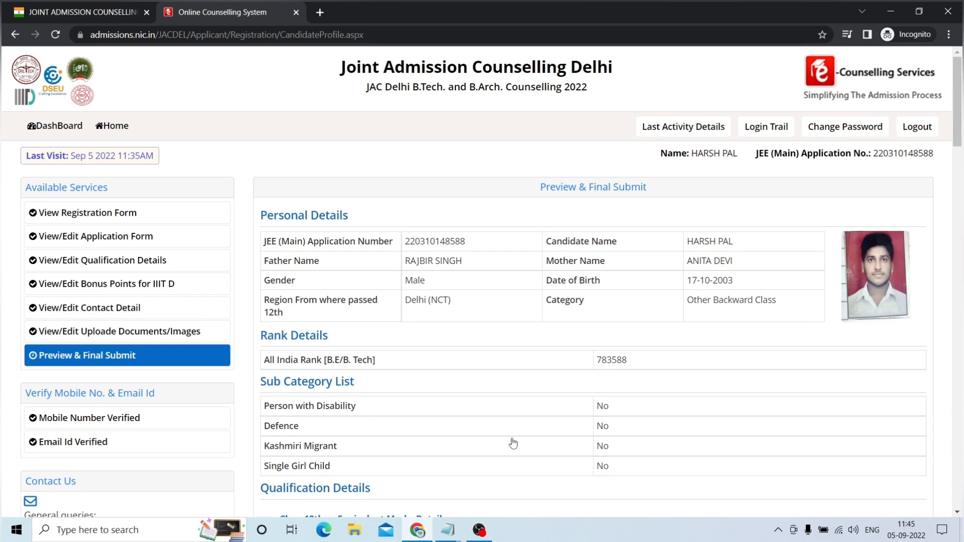
scroll(512, 443, down, 1)
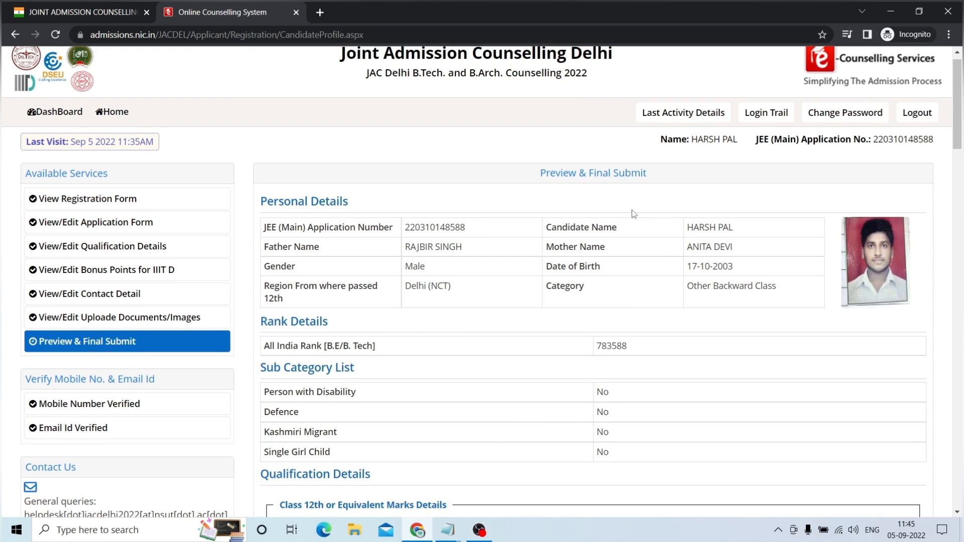
scroll(629, 214, down, 2)
scroll(629, 213, down, 1)
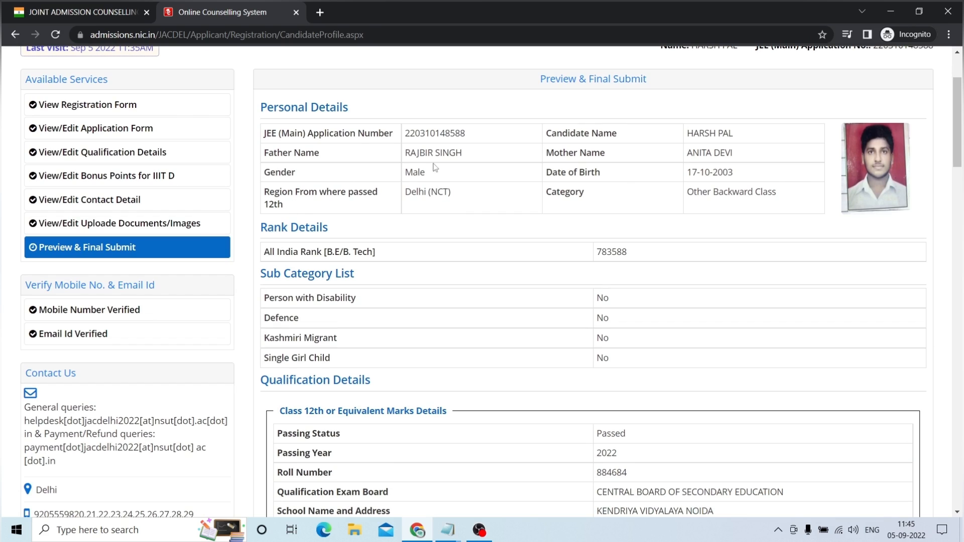
scroll(855, 158, down, 3)
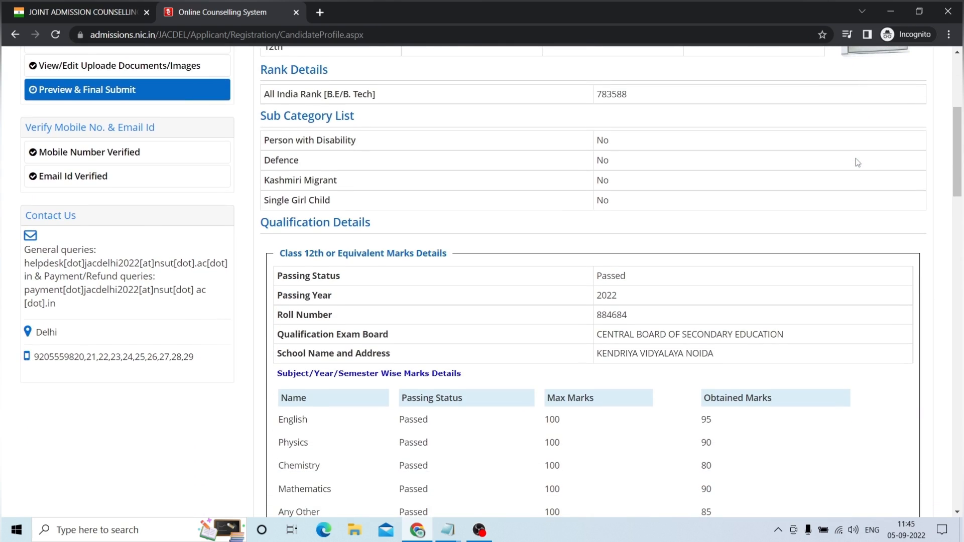
scroll(856, 158, down, 4)
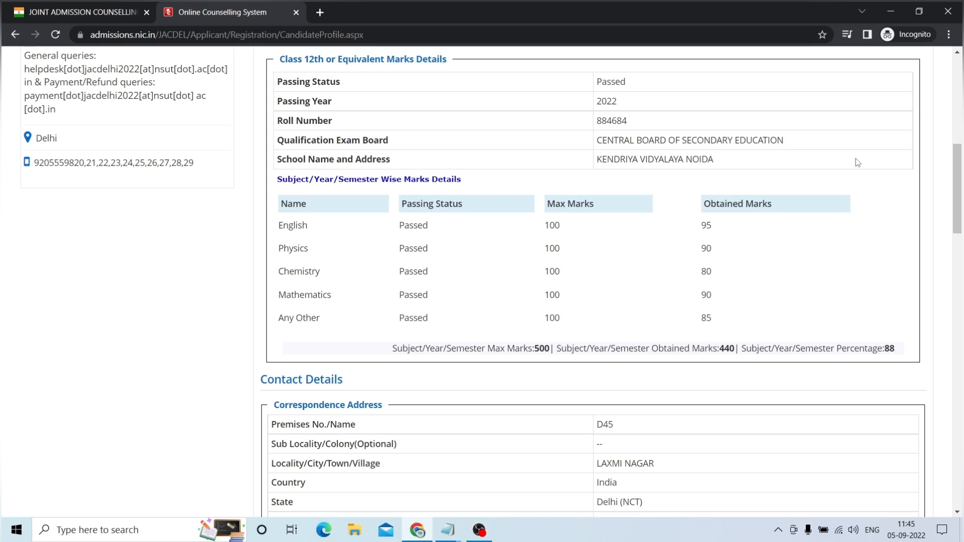
scroll(857, 162, down, 6)
scroll(856, 160, down, 7)
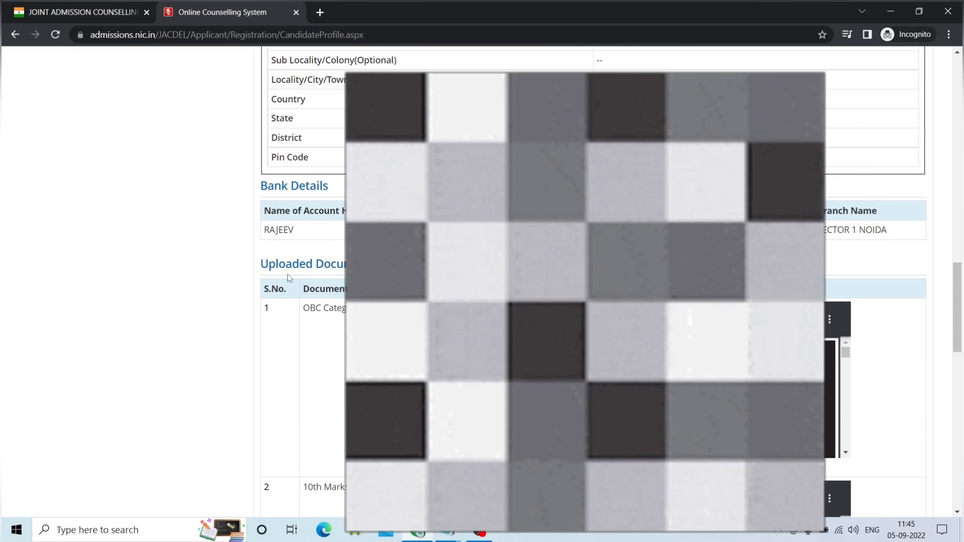
scroll(855, 158, down, 1)
scroll(855, 158, down, 1)
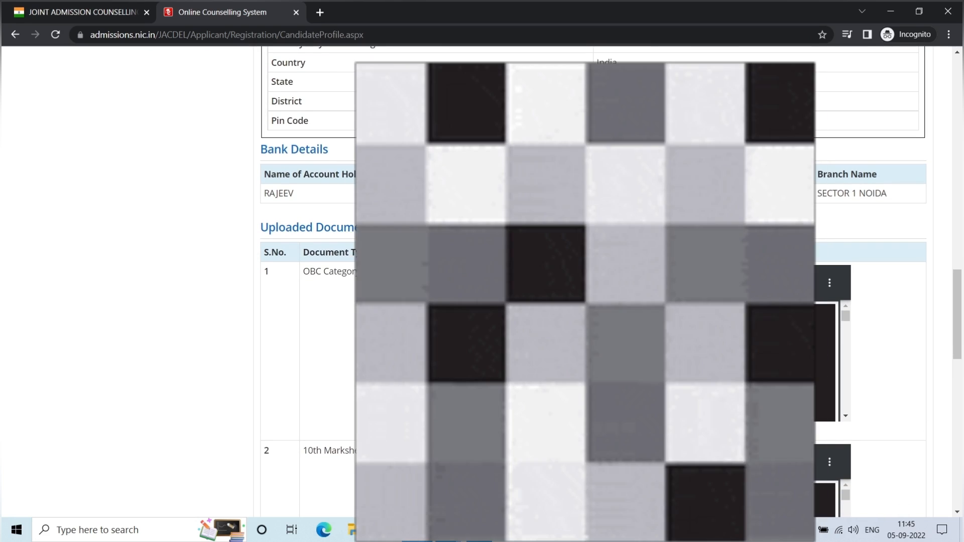
scroll(592, 291, down, 4)
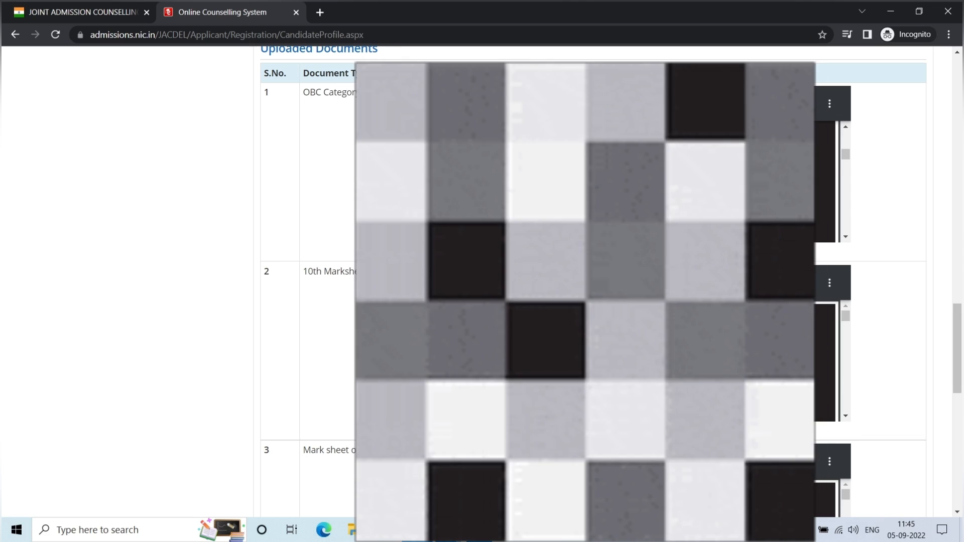
scroll(593, 291, down, 3)
scroll(435, 249, down, 5)
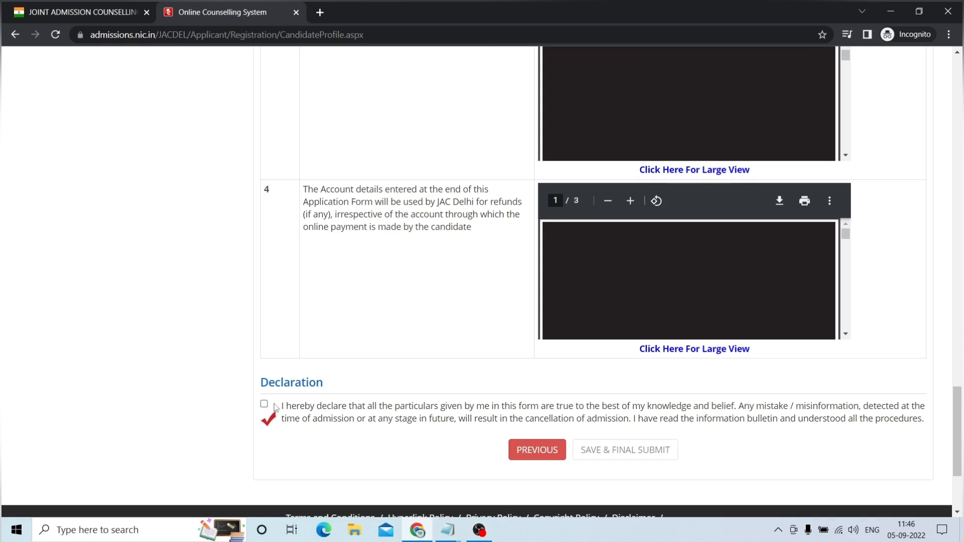
- Tick the declaration and final-submit the application, confirming with Yes
click(366, 402)
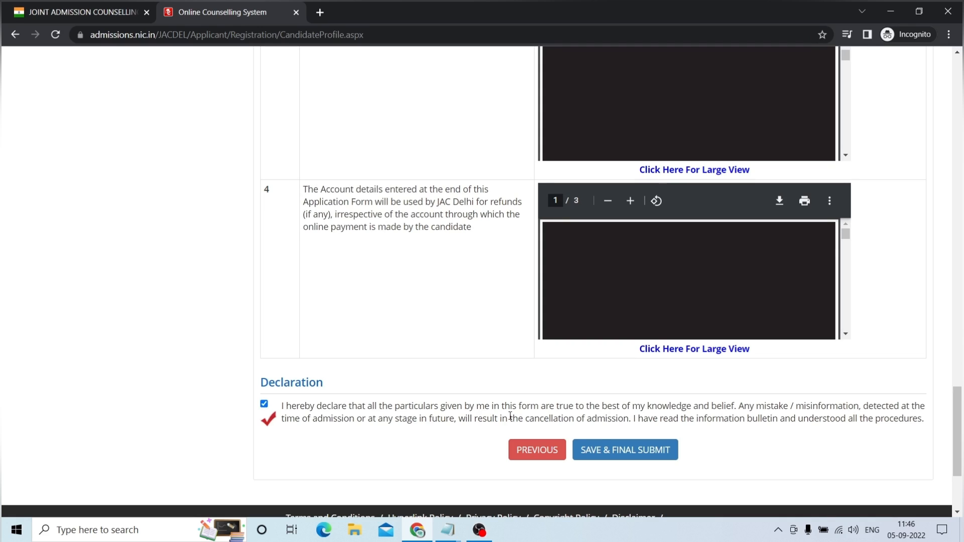
click(608, 453)
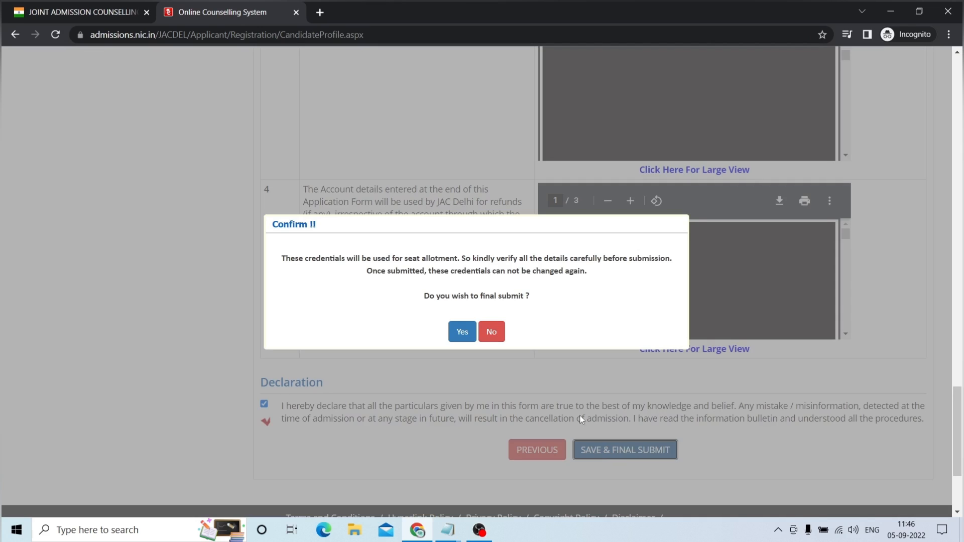
click(462, 332)
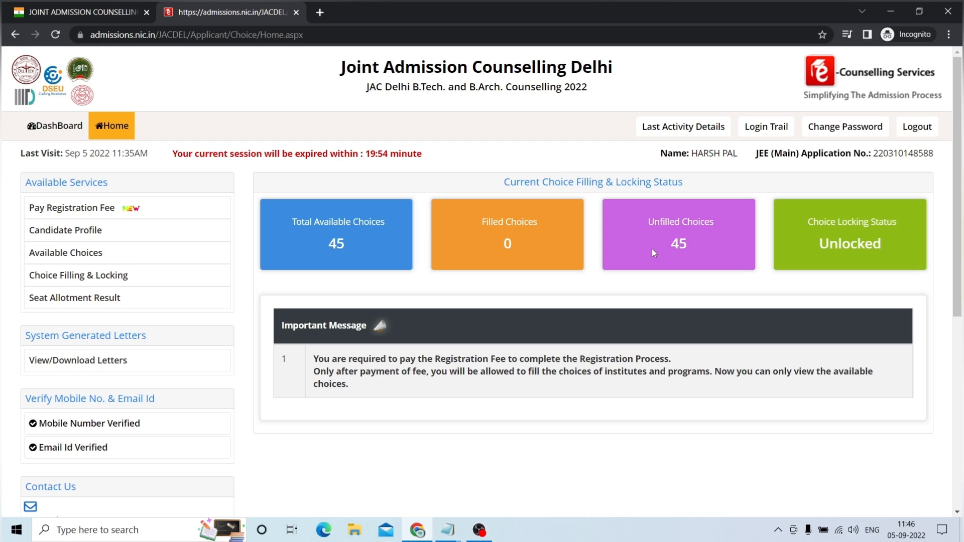
- Open Pay Registration Fee from the dashboard's Available Services
click(114, 213)
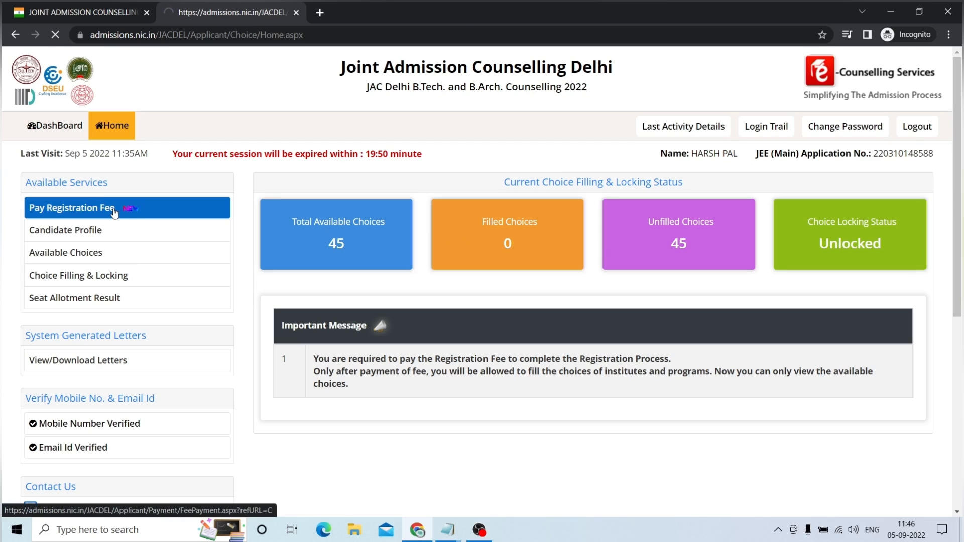